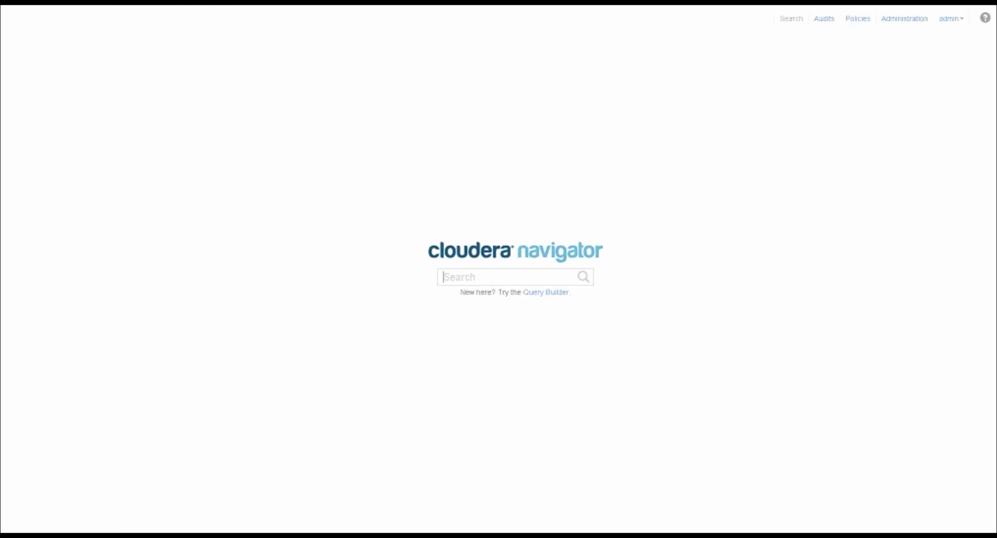
Step: Search Navigator for ACME_POS and filter by the certified tag to get acme_pos_inv_2012_2013
type("ACME_")
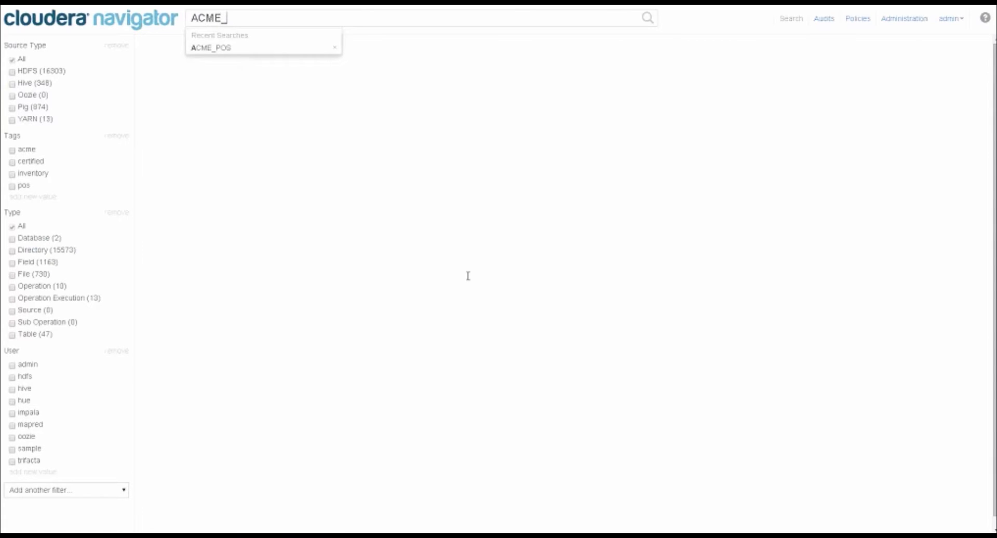
type("POS")
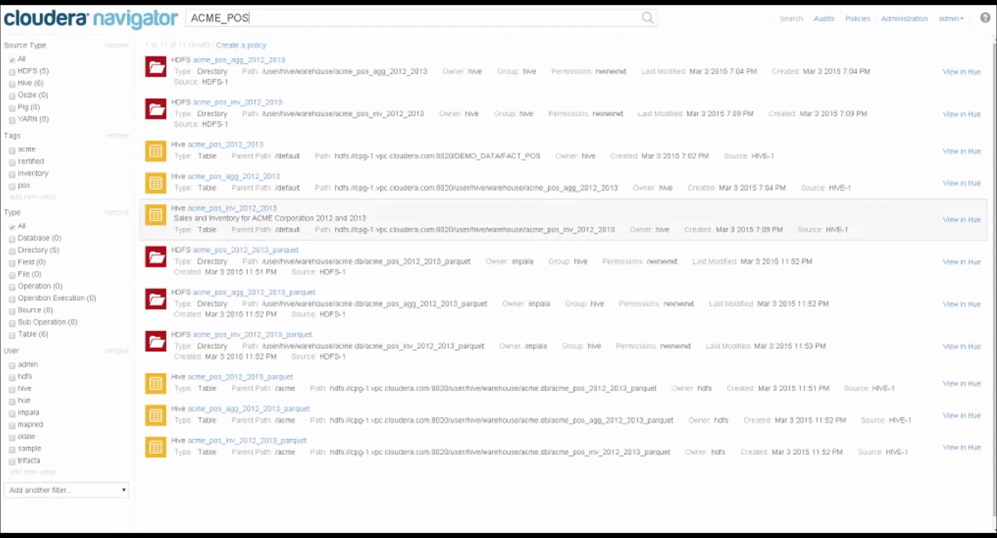
left_click(37, 165)
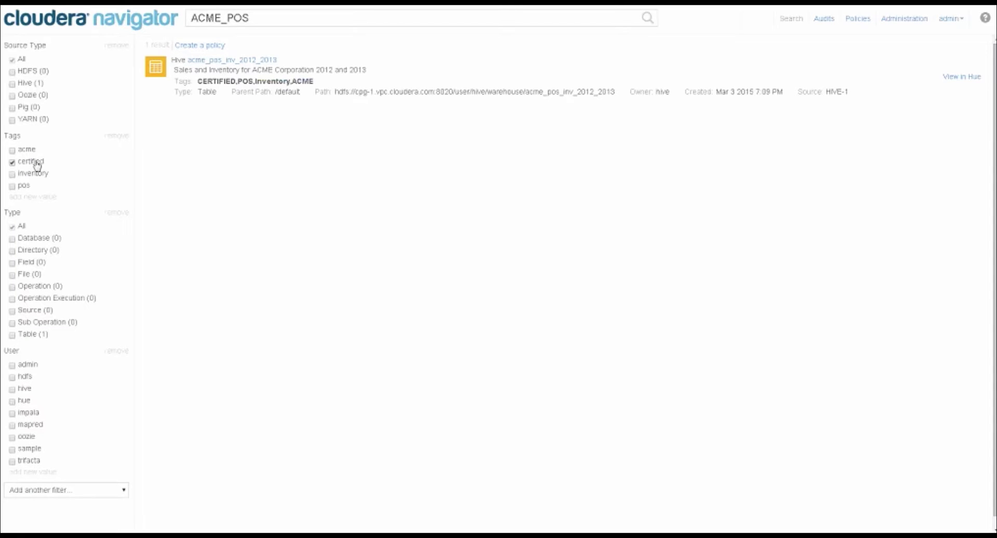
Step: Explore acme_pos_inv_2012_2013's lineage graph, expanding its columns to view max_shelf_qty details
left_click(253, 63)
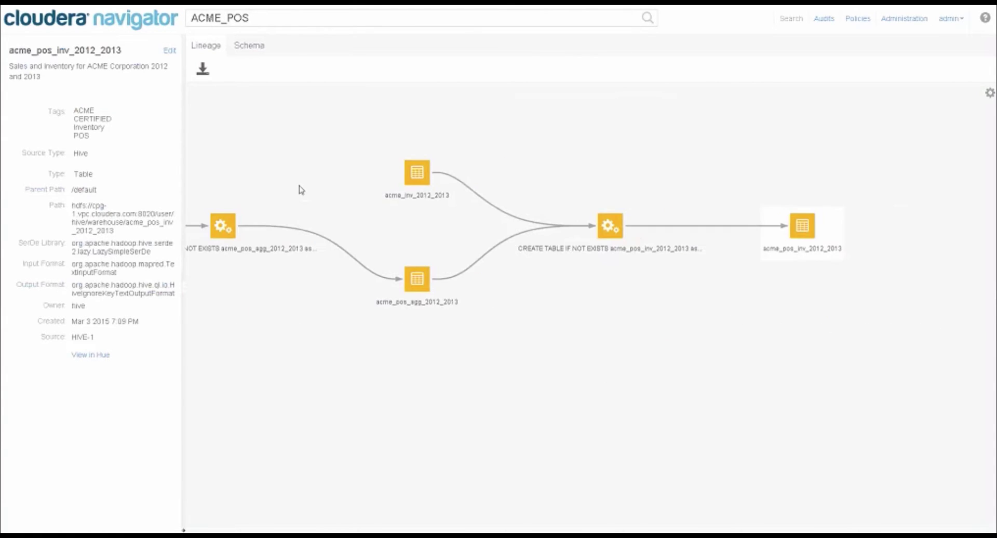
mouse_move(407, 249)
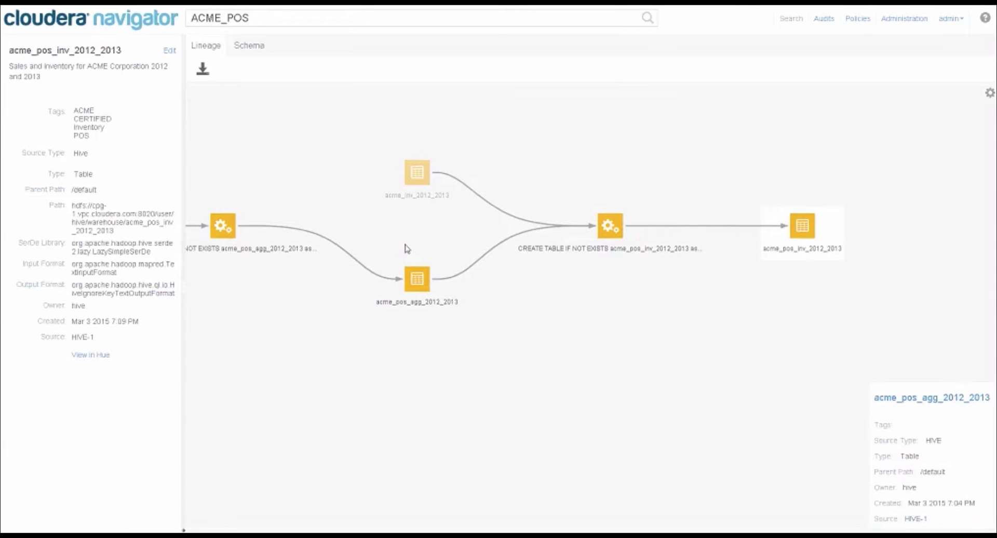
left_click(400, 298)
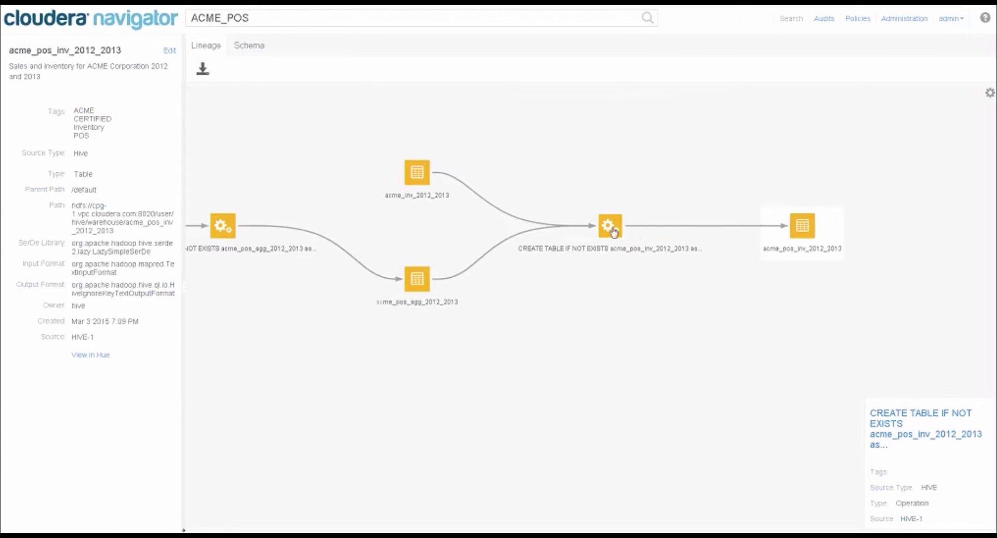
left_click(803, 225)
left_click(798, 235)
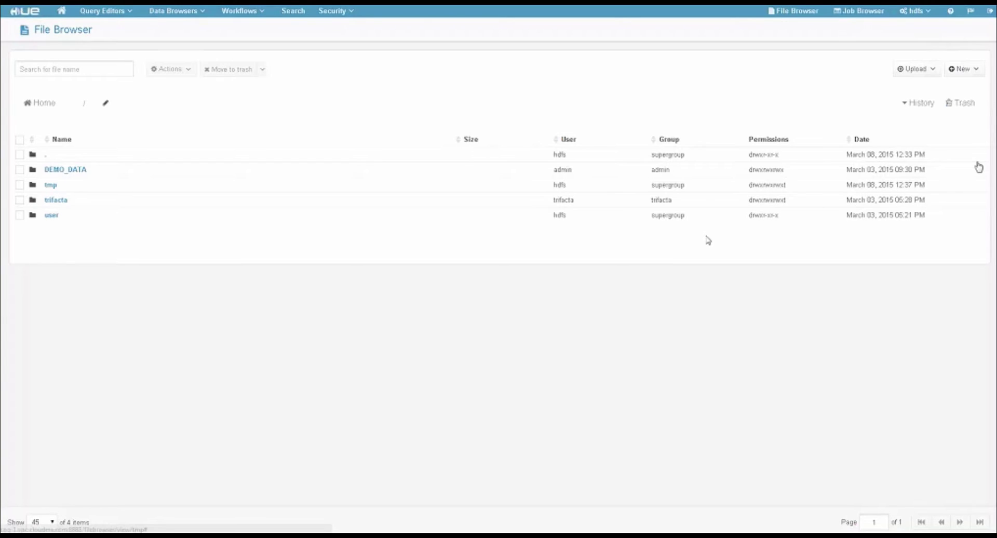
Step: Start an individual-file upload into the HDFS root folder '/' in Hue
left_click(924, 73)
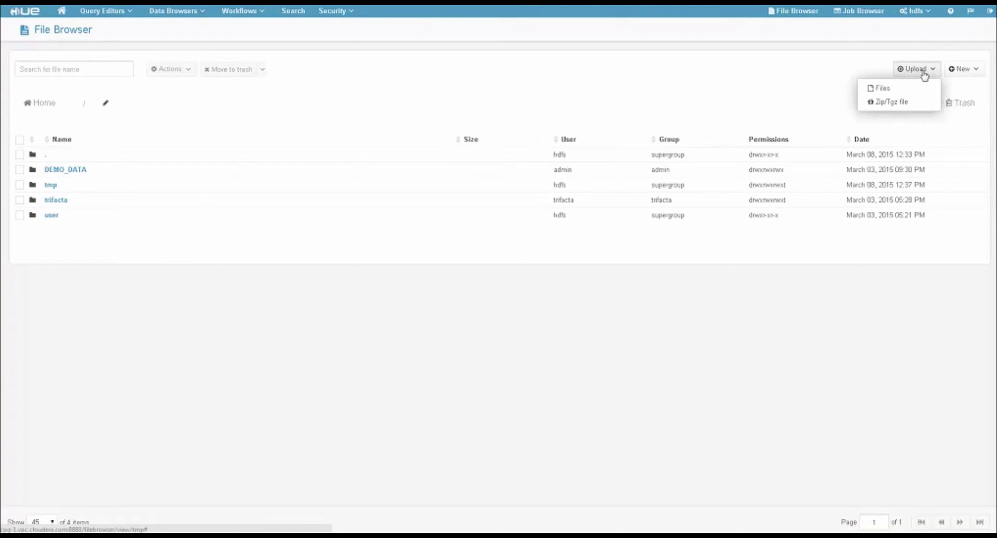
left_click(886, 89)
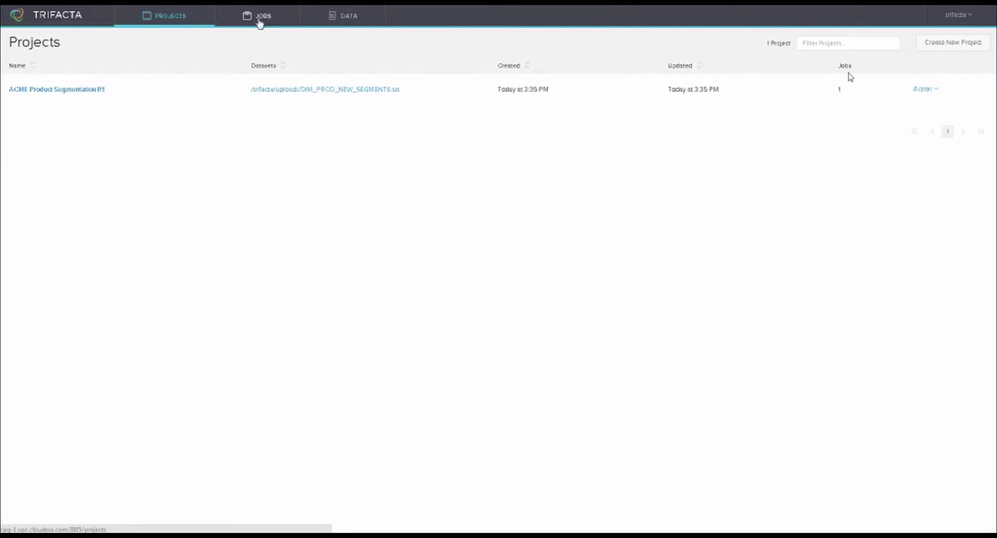
Step: Start a new project with DIM_PROD_NEW_SEGMENTS.txt from HDFS as its dataset
left_click(935, 45)
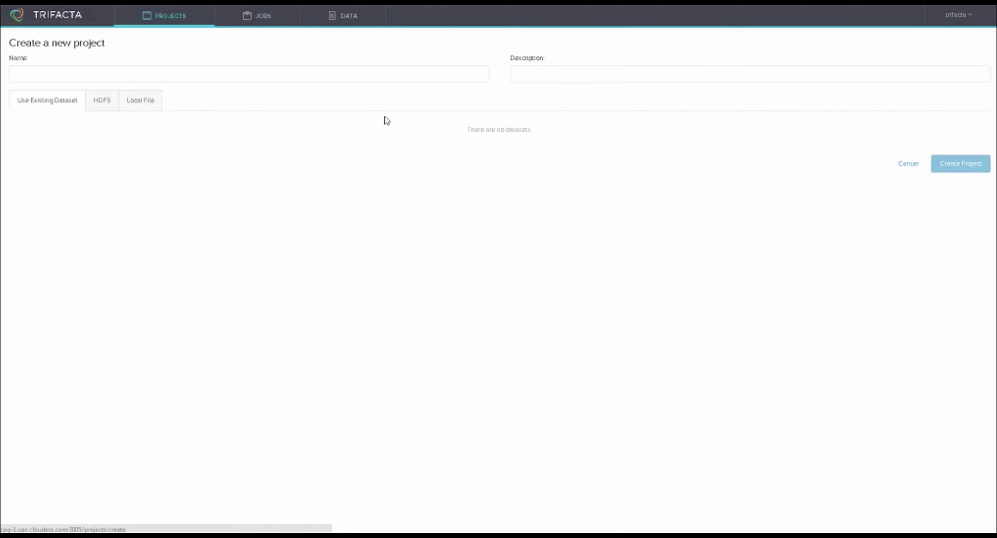
left_click(102, 101)
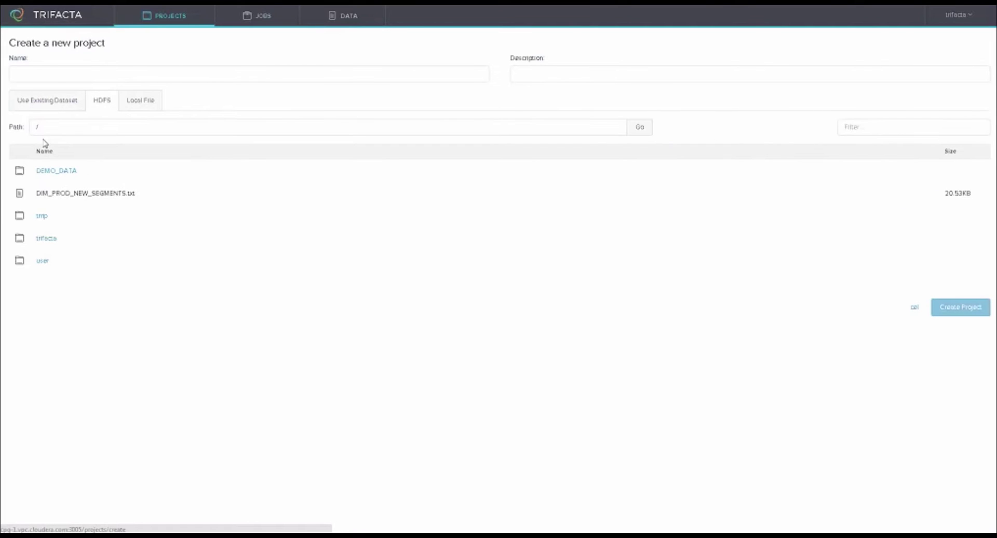
left_click(70, 197)
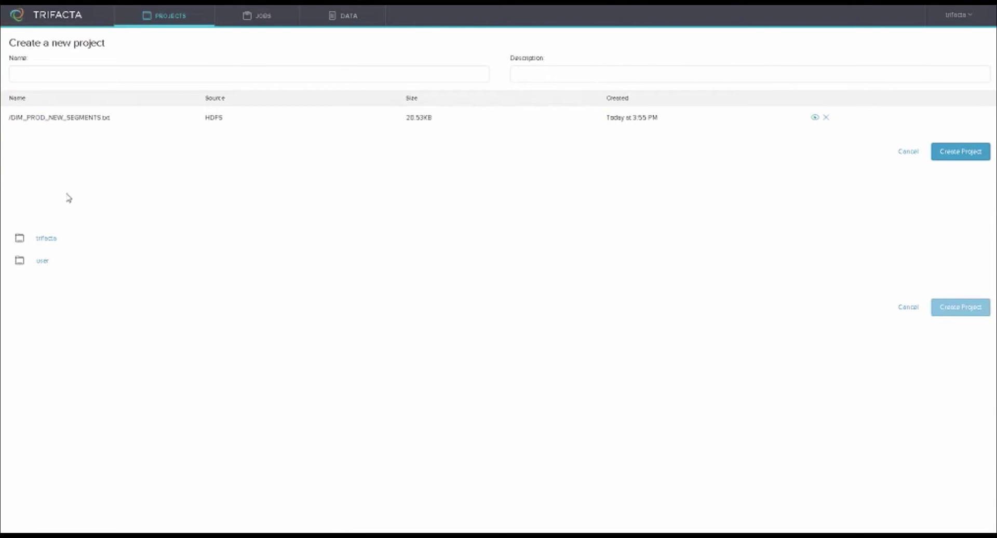
Step: Name the project DIM_PROD_NEW_SEGMENTS, add a placeholder description, and create it
left_click(37, 72)
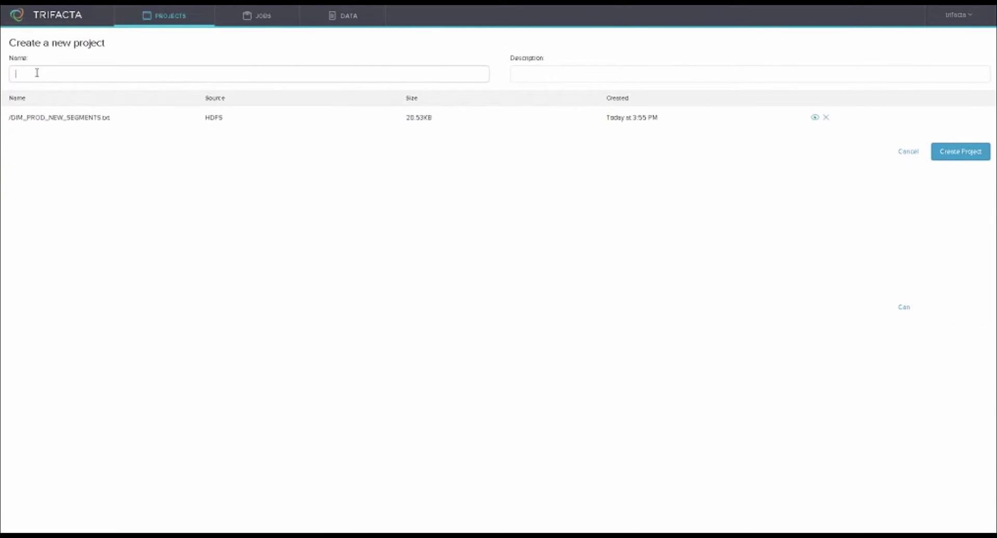
type("DIM")
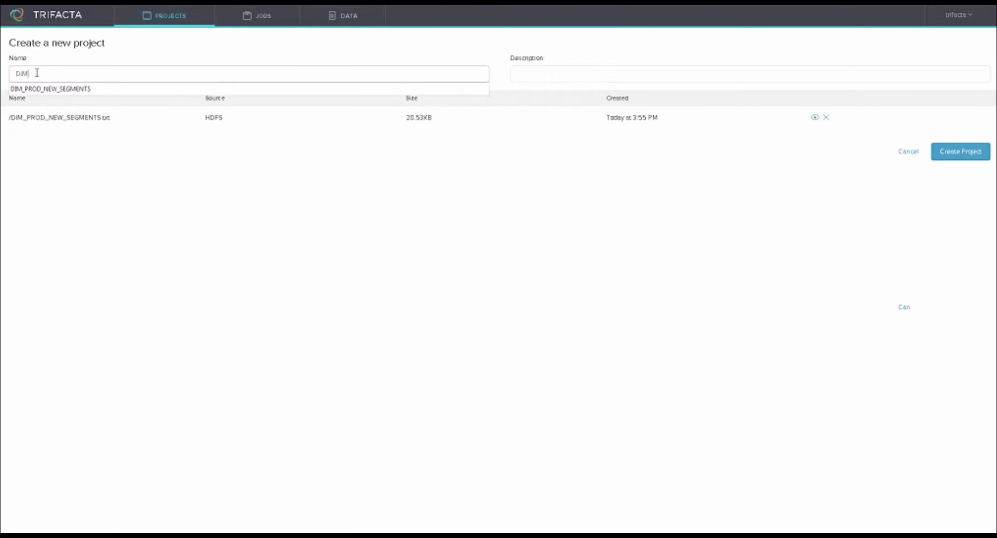
type("_PR")
type("OD_NEW")
type("_SEGM")
key("BackSpace")
key("BackSpace")
key("BackSpace")
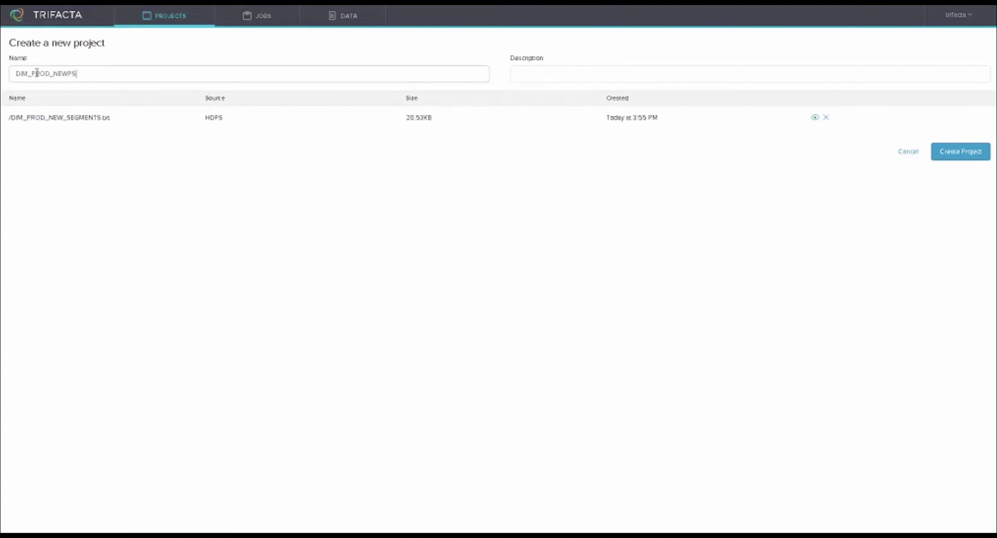
key("BackSpace")
key("BackSpace")
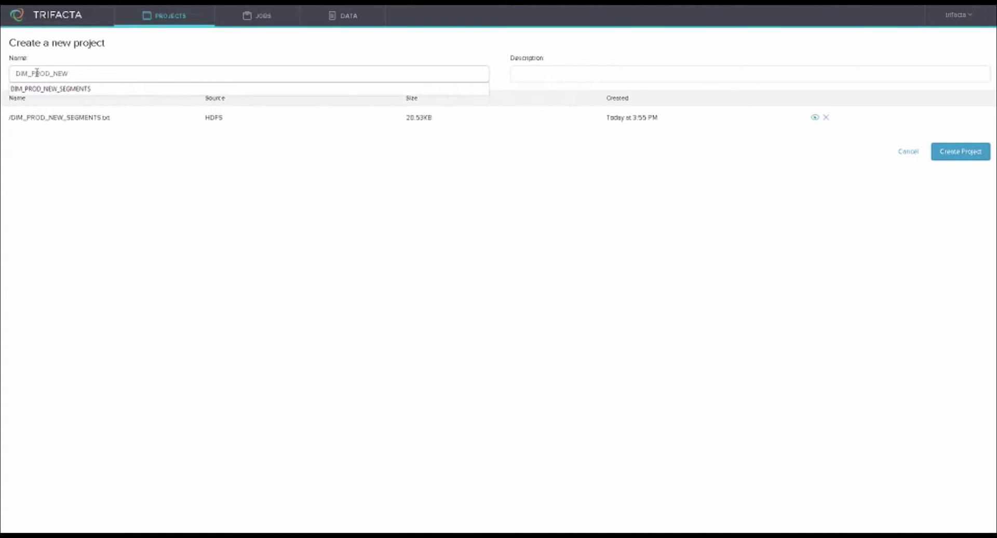
type("_SEGMENTS")
left_click(576, 75)
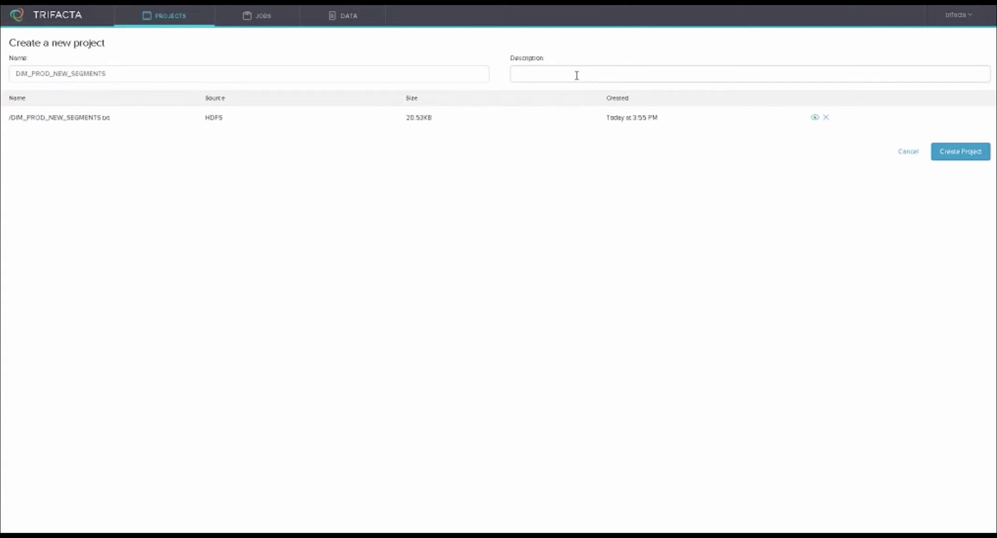
type("Fut")
type(" a description here")
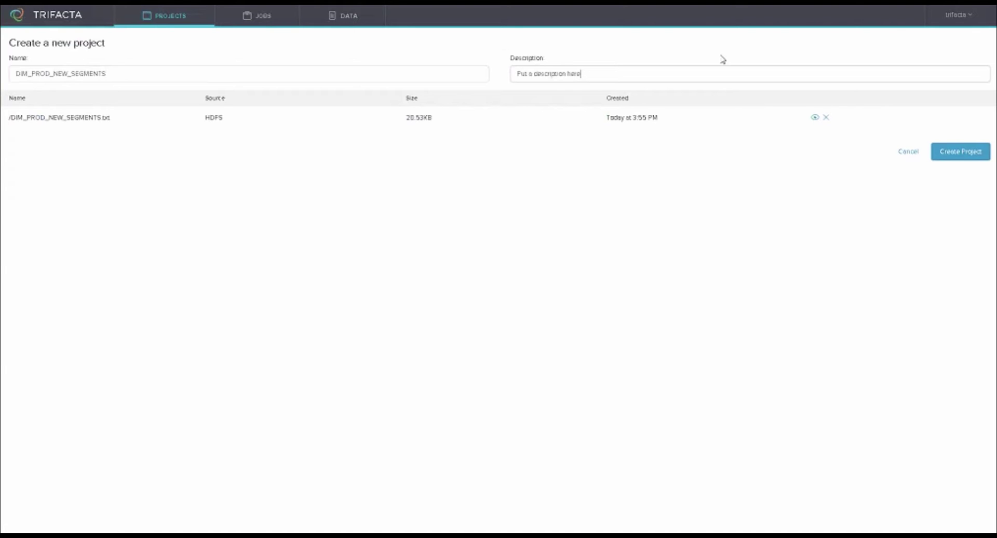
left_click(960, 156)
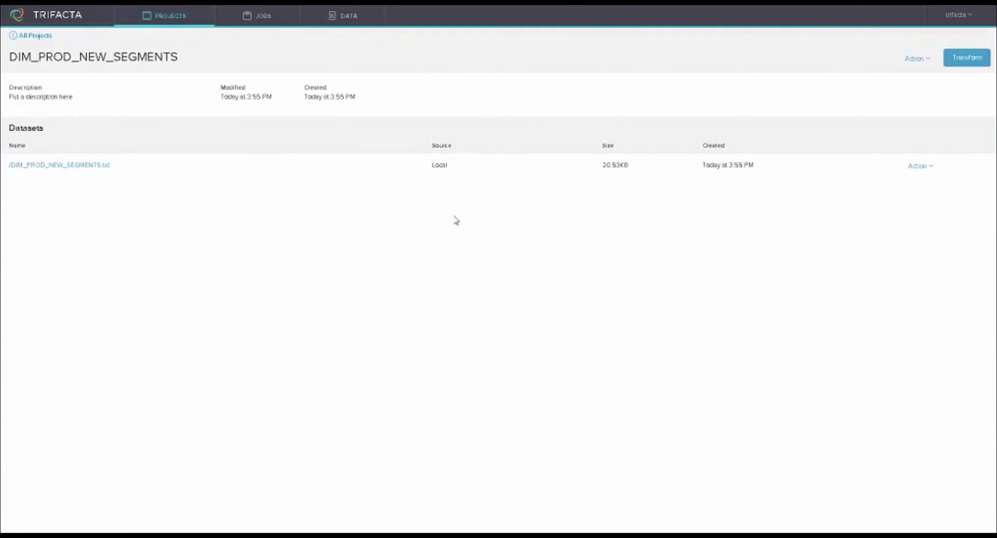
Step: Open the DIM_PROD_NEW_SEGMENTS dataset in the Transformer grid
left_click(968, 59)
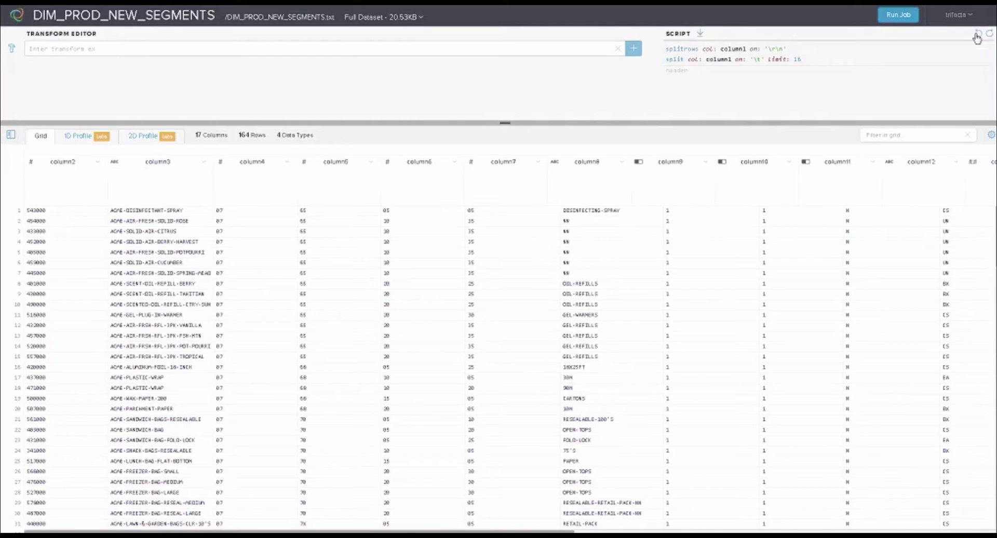
left_click(976, 35)
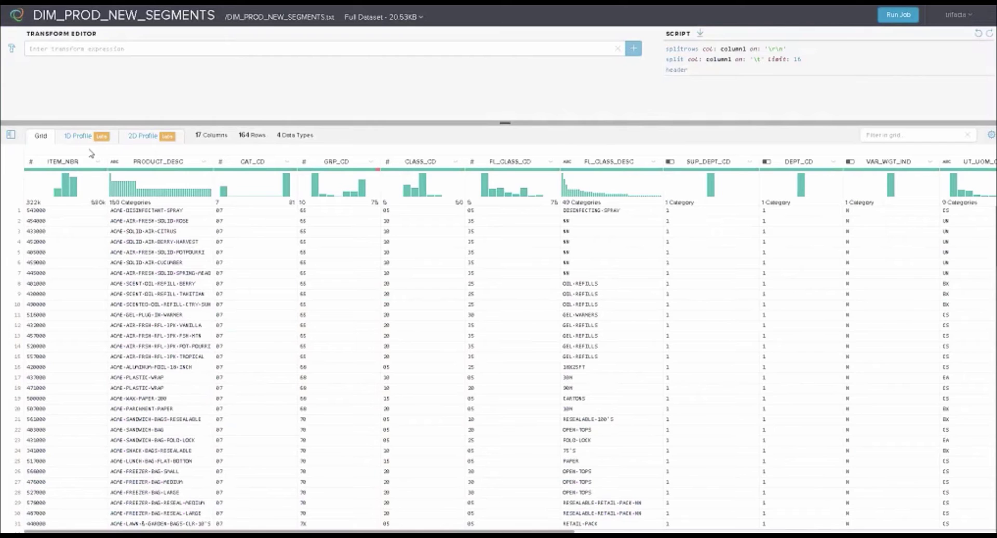
left_click(11, 136)
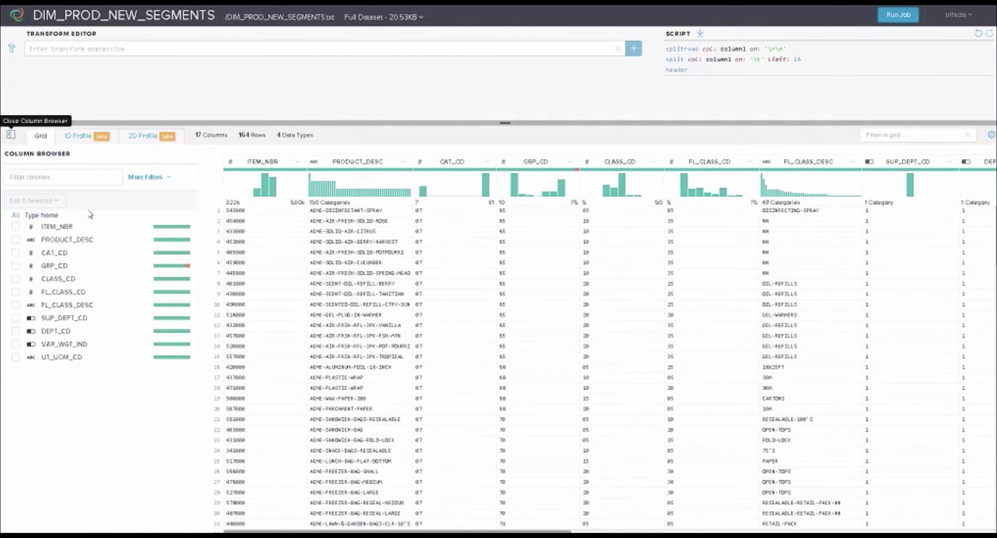
mouse_move(190, 276)
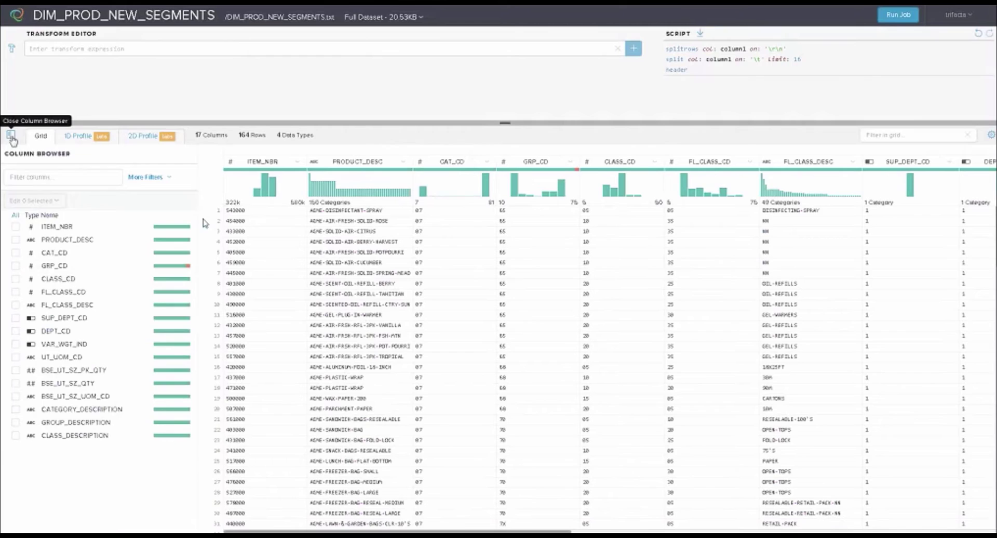
left_click(10, 135)
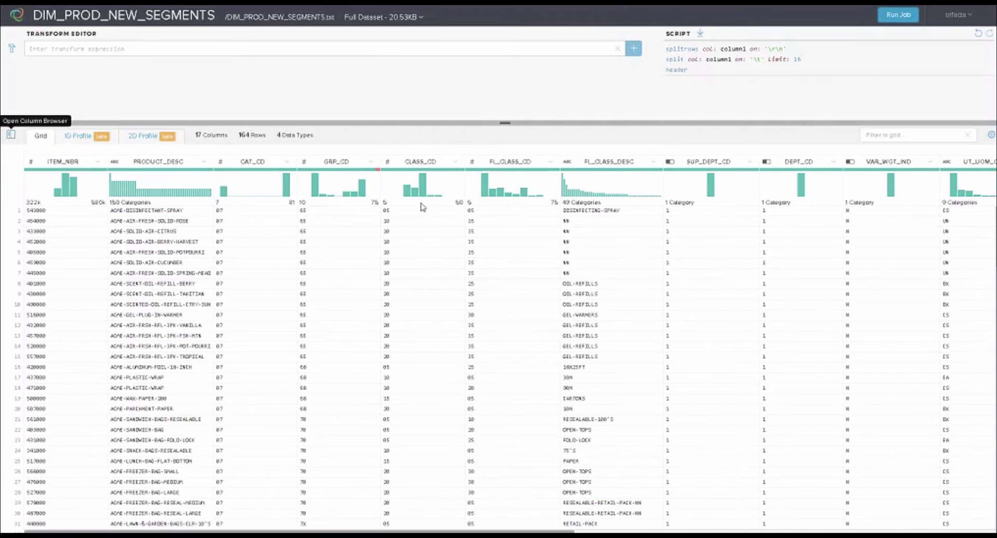
Step: Add the keep-rows step for GRP_CD's three non-integer values, then disable it
left_click(378, 173)
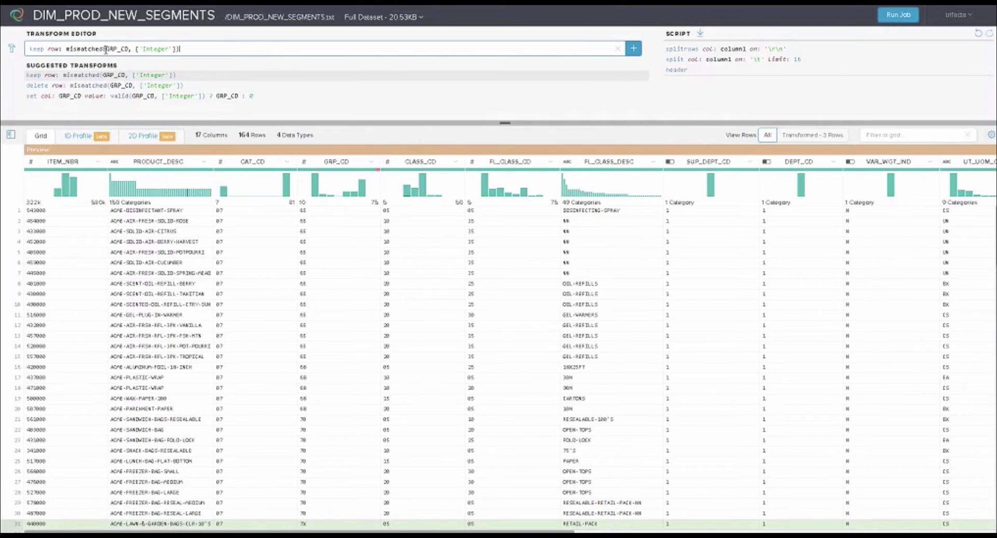
left_click(630, 53)
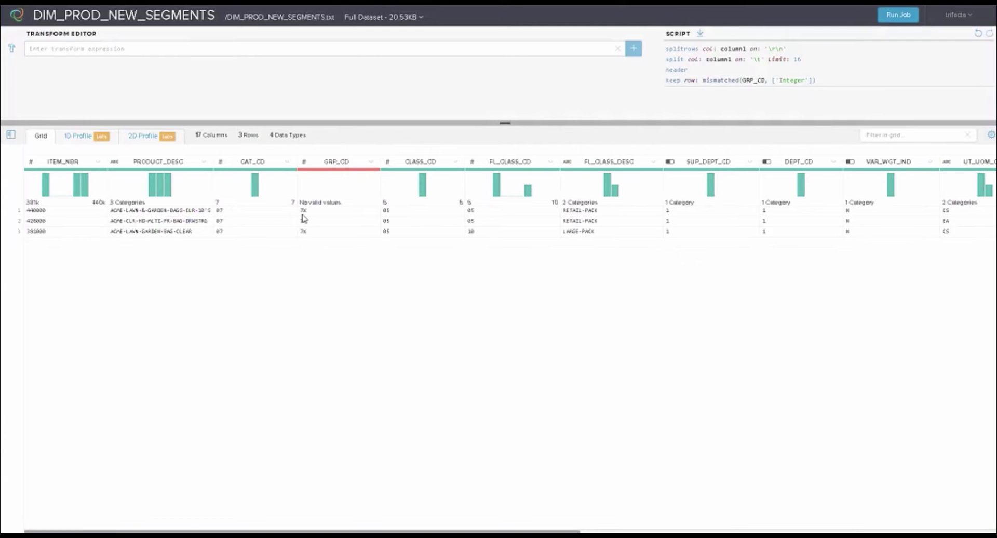
left_click(956, 77)
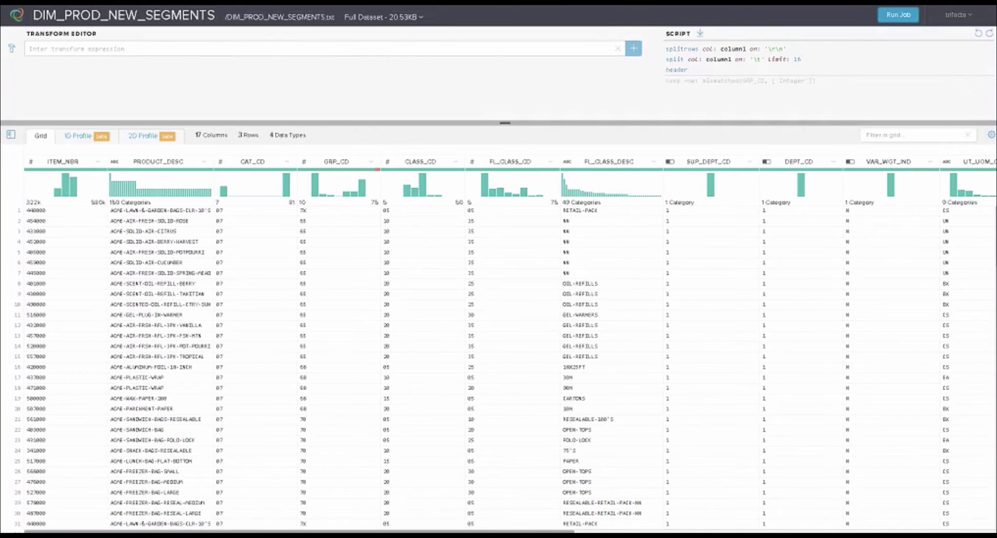
Step: Set GRP_CD's type to String and filter the grid by the quote character "
left_click(304, 162)
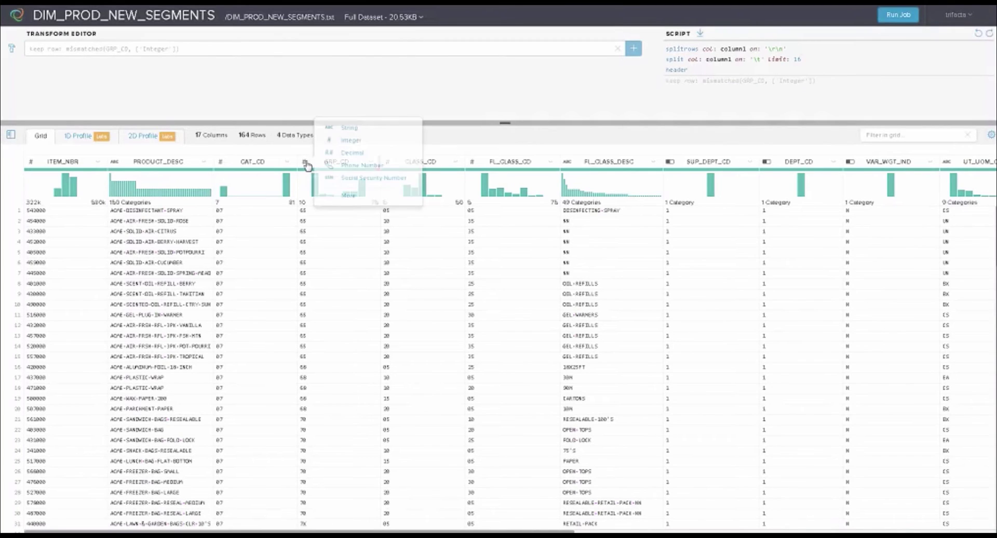
left_click(352, 128)
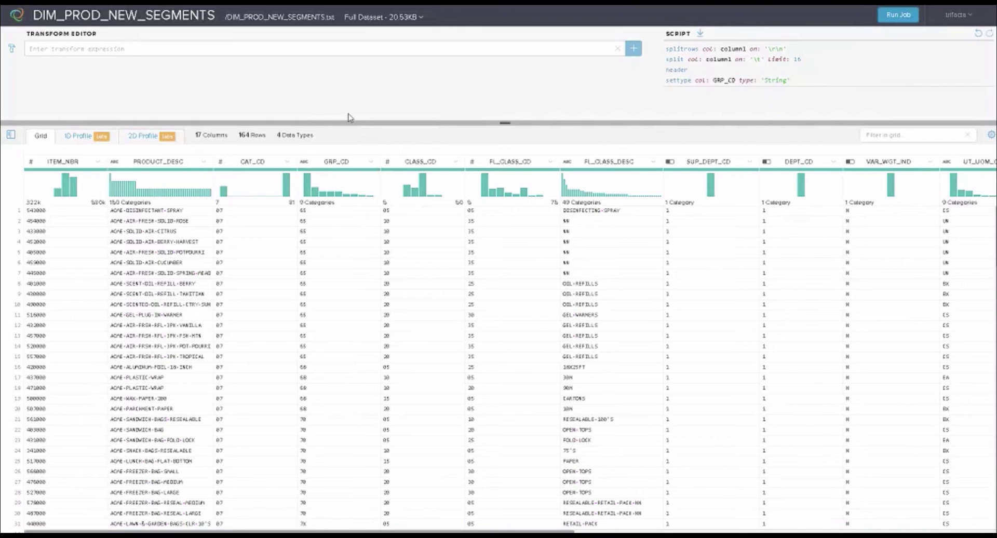
left_click(918, 135)
type("\"")
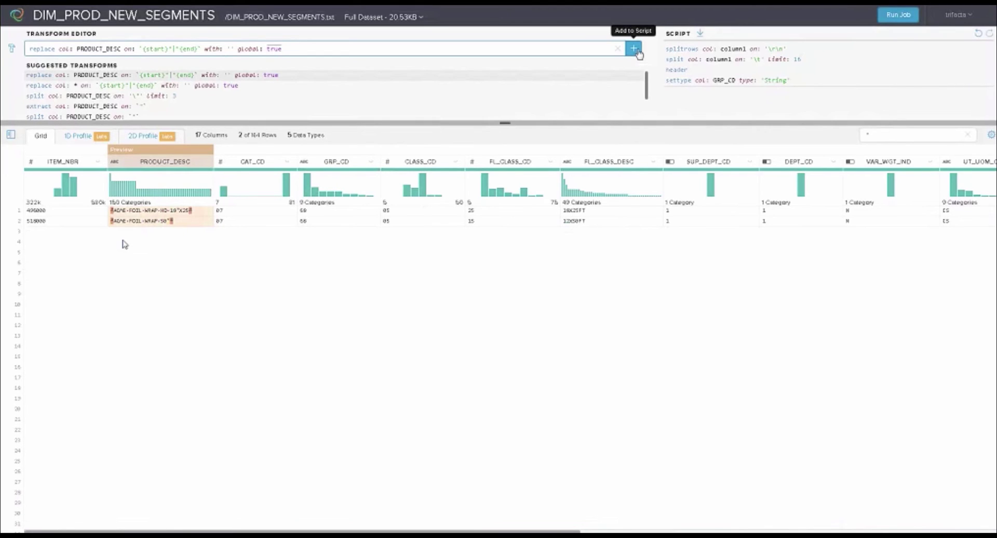
Step: Append the PRODUCT_DESC quote-stripping replace step and switch to the 1D Profile view
left_click(635, 50)
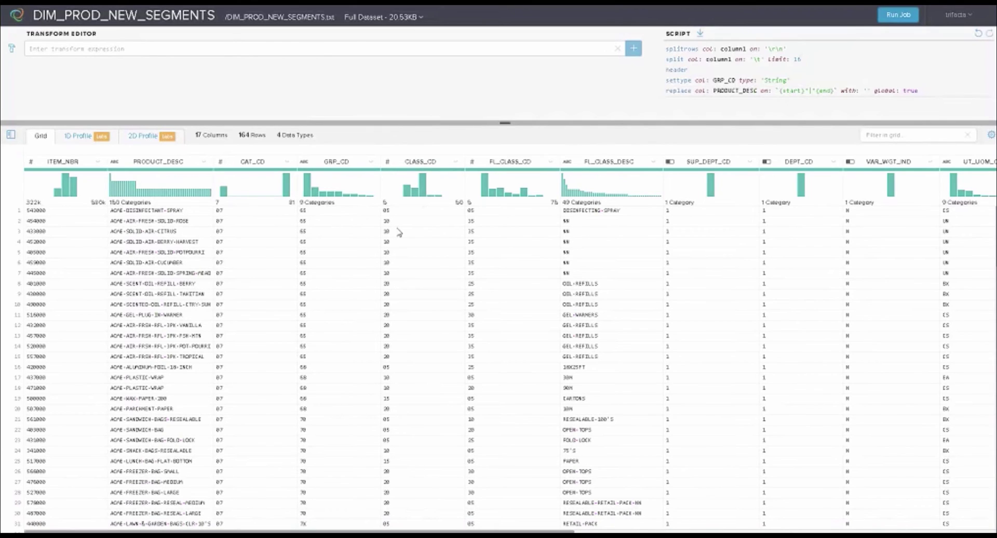
left_click(74, 137)
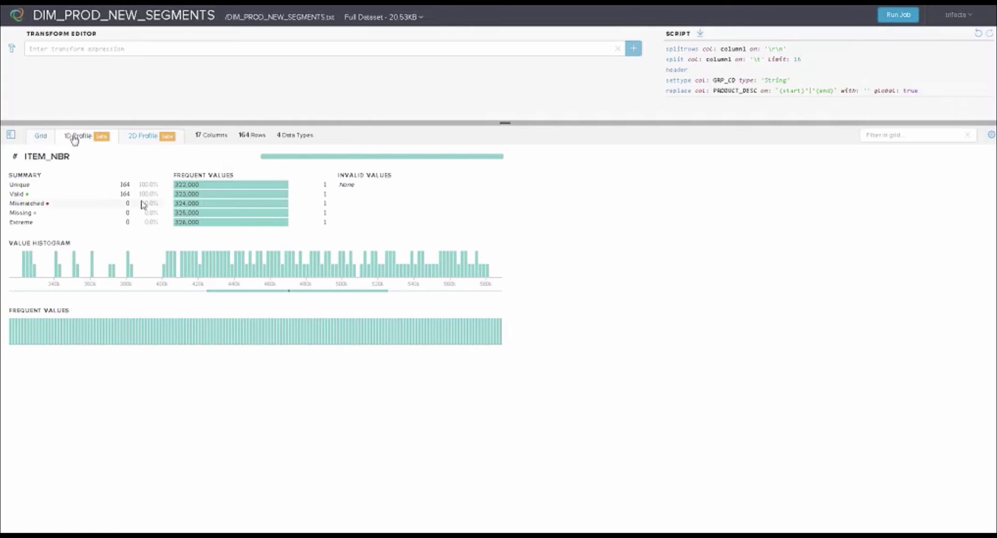
Step: Switch from the 1D Profile back to the Grid view
left_click(38, 139)
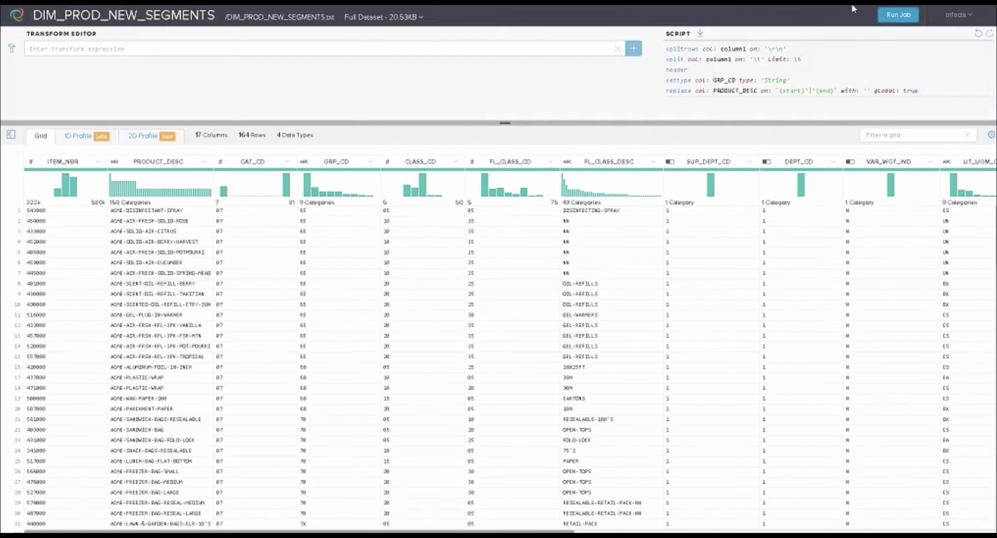
Step: Run the DIM_PROD_NEW_SEGMENTS cleaning job in Hadoop from the Run Job dialog
left_click(897, 14)
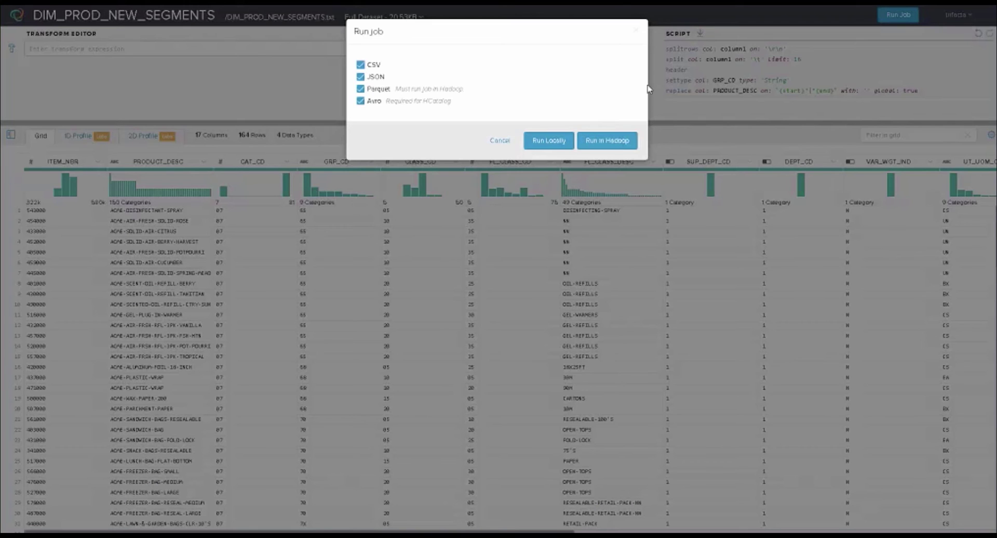
left_click(566, 148)
left_click(608, 141)
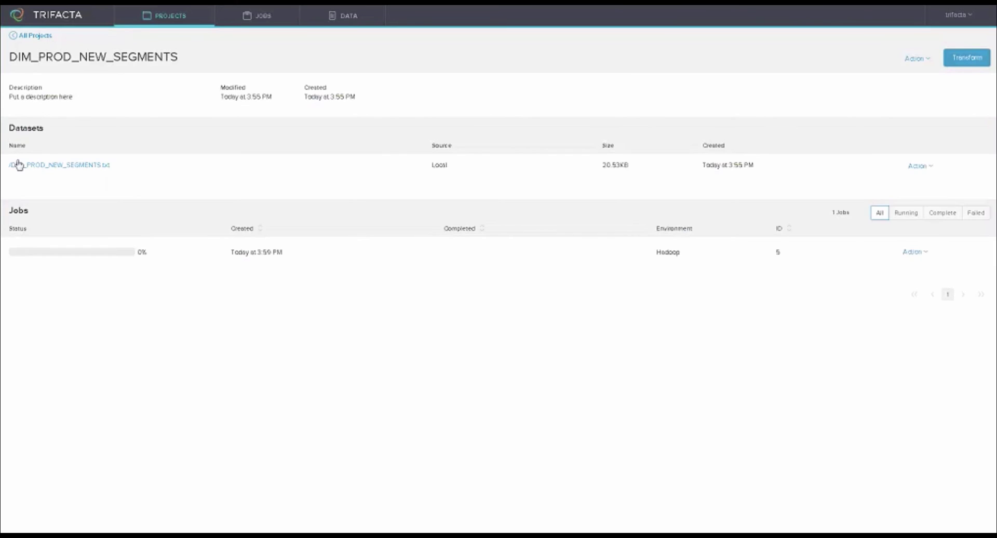
Step: Open the ACME Product Segmentation R1 job results: 100% valid, 17 columns, 165 rows
left_click(257, 15)
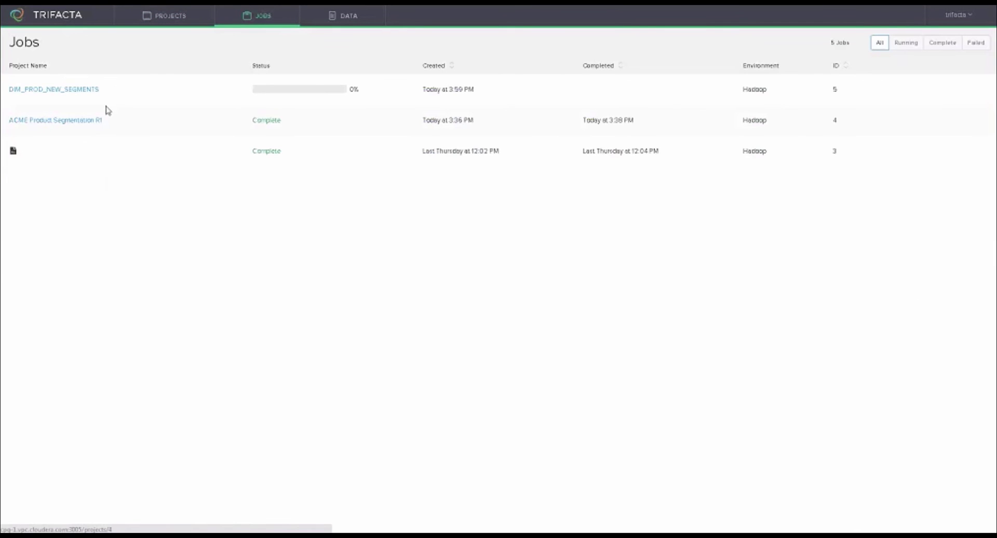
left_click(61, 120)
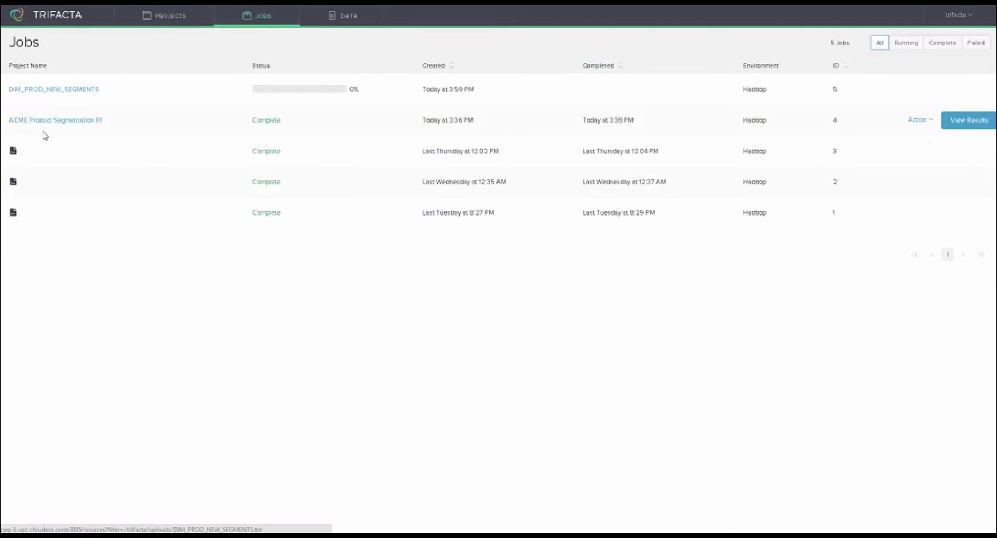
left_click(984, 127)
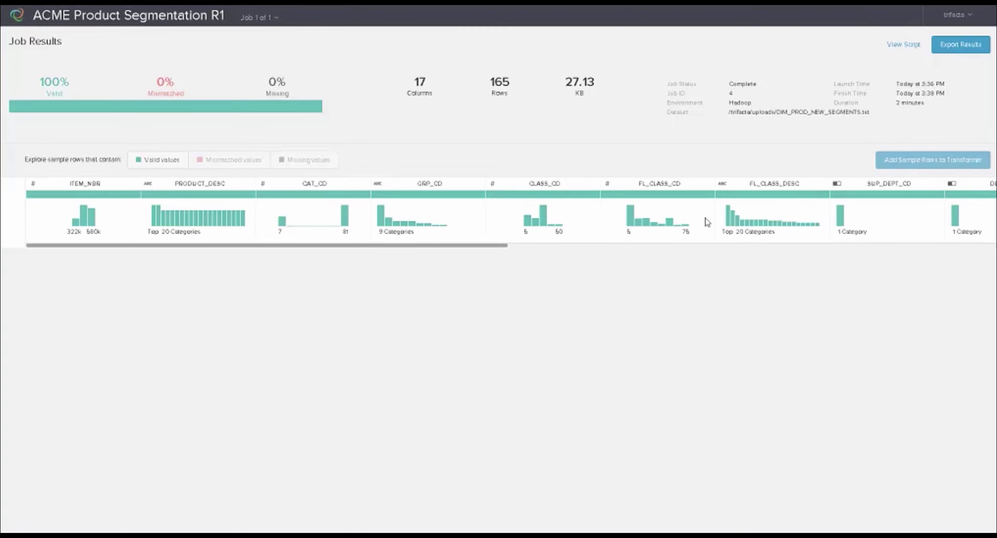
Step: Publish the job results to the HCatalog table ACME_DIM_PROD_NEW_SEGMENT
left_click(951, 46)
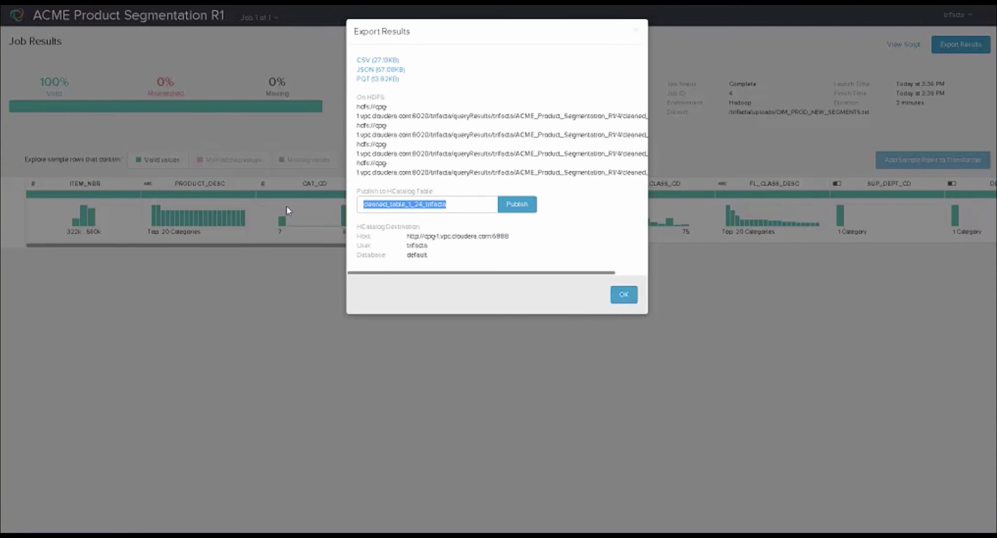
type("A")
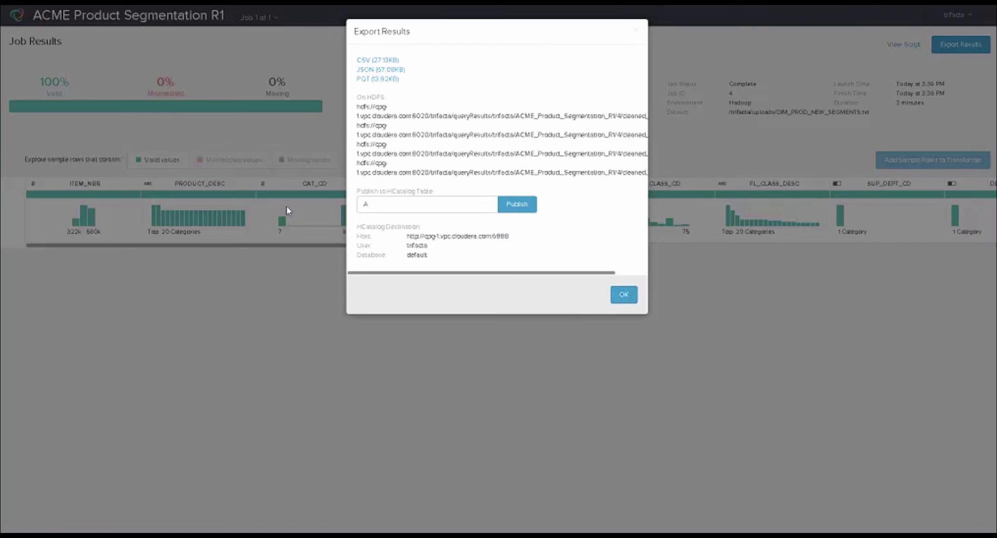
type("CME_DIM_PROD_NEW_SEGMENT")
left_click(505, 205)
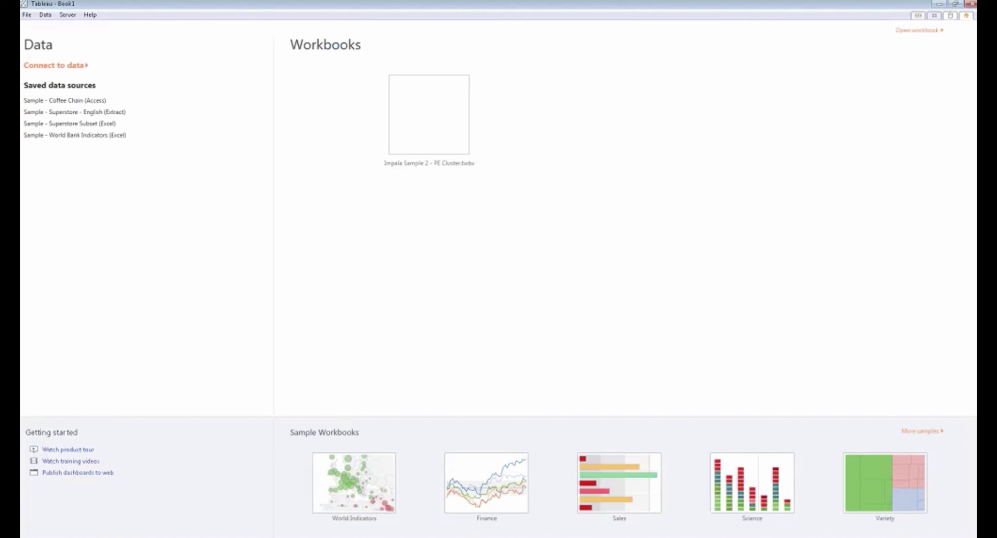
Step: Connect to Cloudera Hadoop server cpg-2.vpc.cloudera.com using Impala on port 21050
left_click(61, 66)
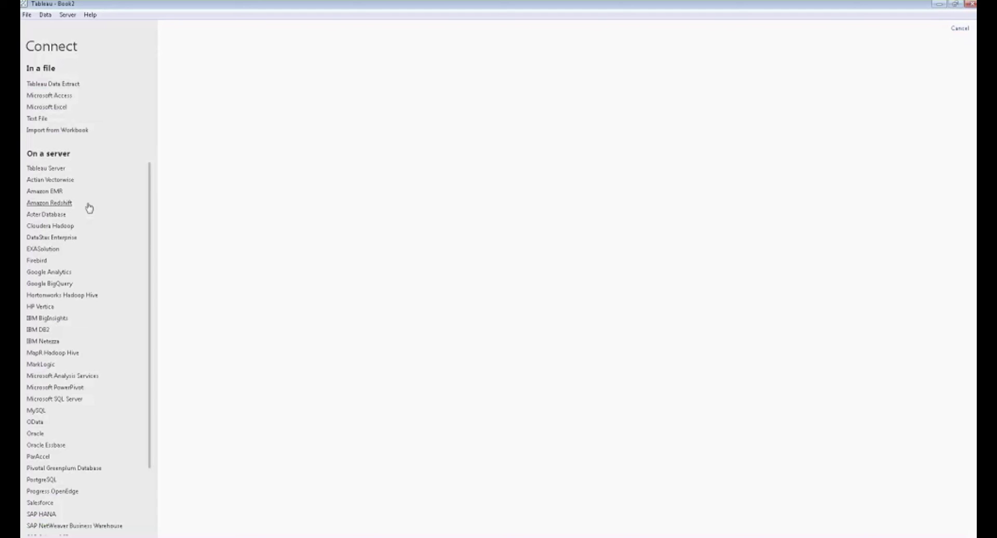
left_click(61, 226)
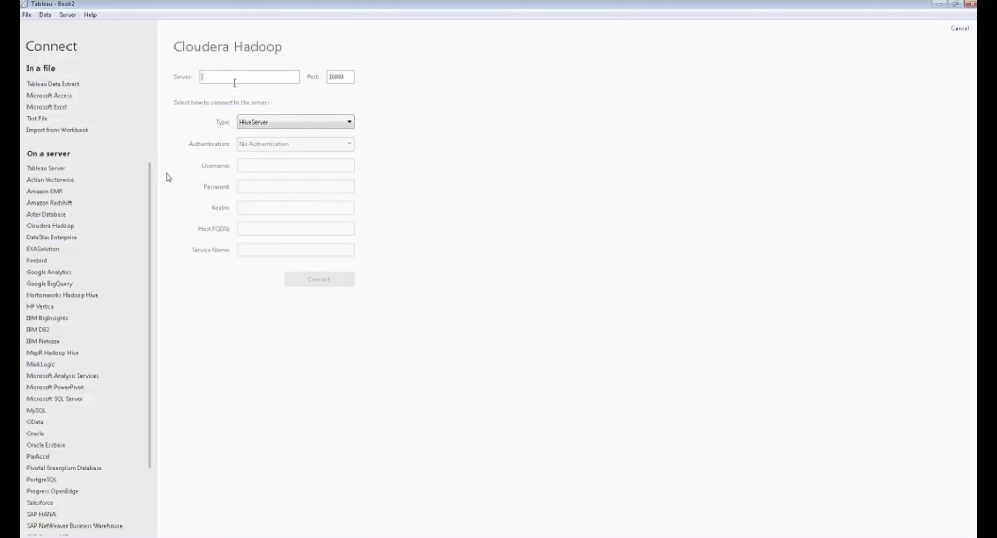
type("cpg-2.vpc.cloudera.com")
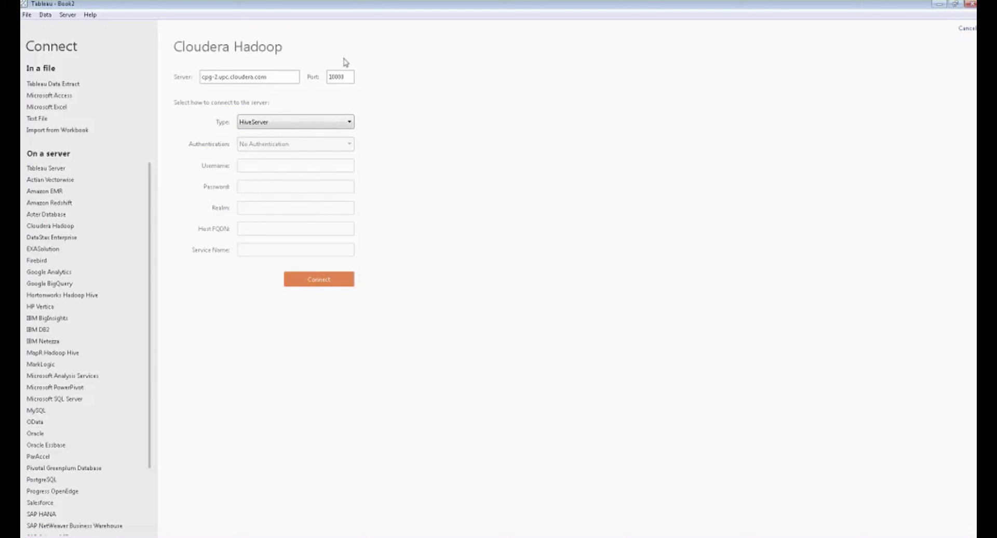
key("Tab")
type("21050")
left_click(305, 124)
left_click(270, 134)
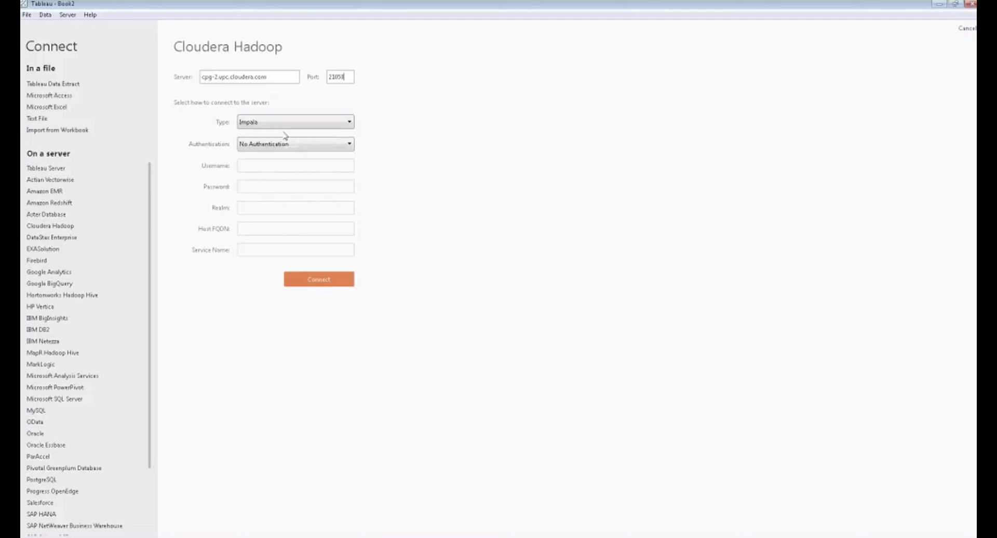
left_click(323, 280)
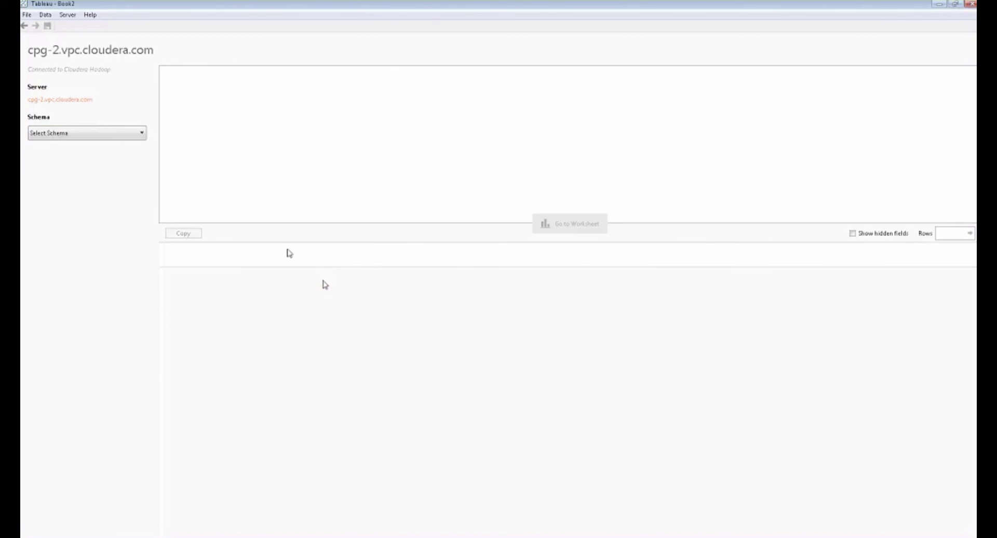
Step: Select the acme schema and list all its tables in a widened pane
left_click(121, 133)
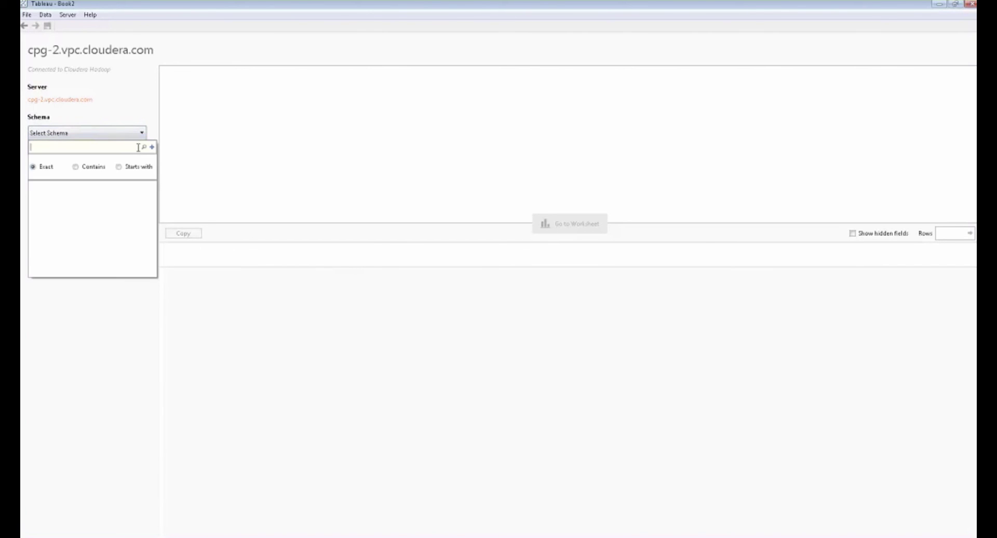
left_click(144, 147)
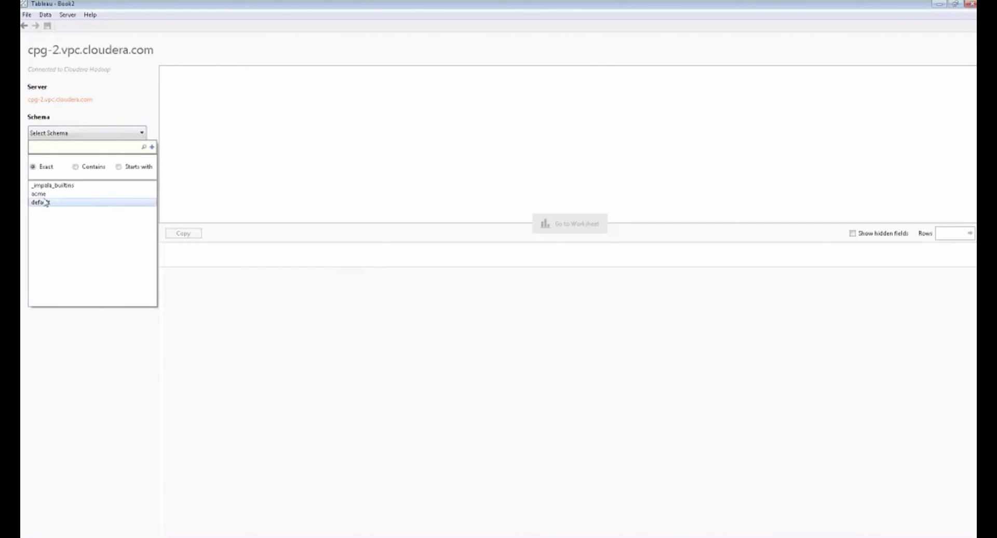
left_click(39, 194)
left_click(134, 171)
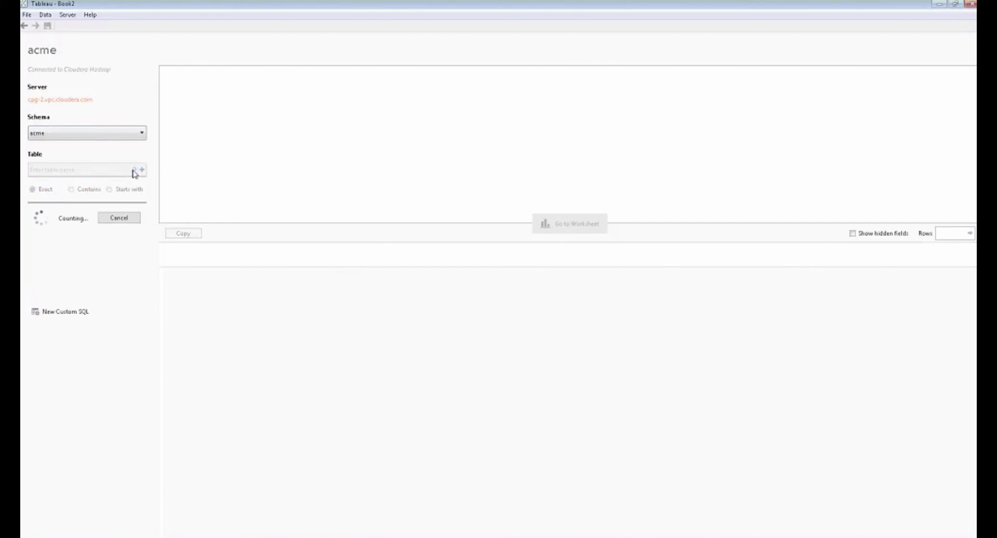
left_click_drag(159, 162, 289, 160)
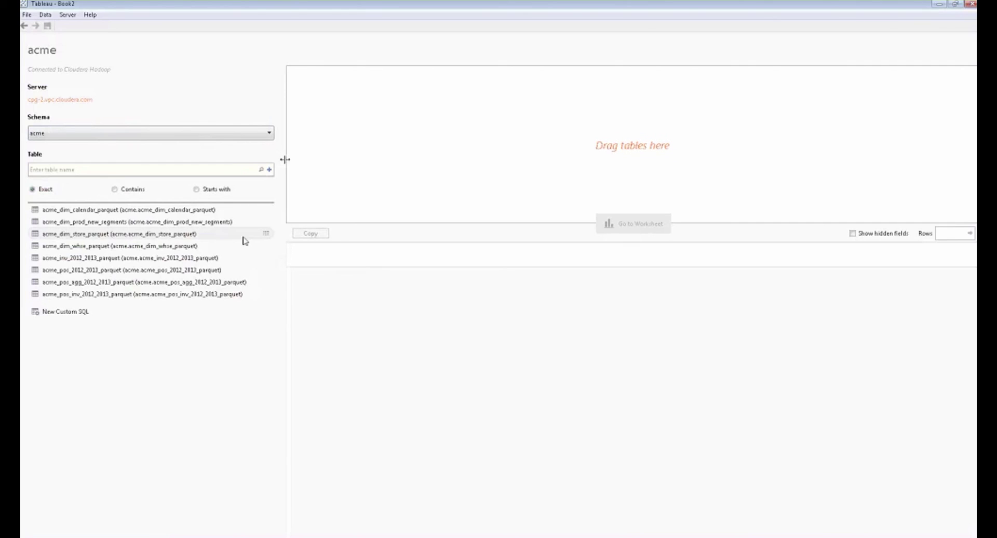
Step: Join acme_dim_prod_new_segments with acme_pos_inv_2012_2013_parquet and check the join on Item Nbr
double_click(104, 227)
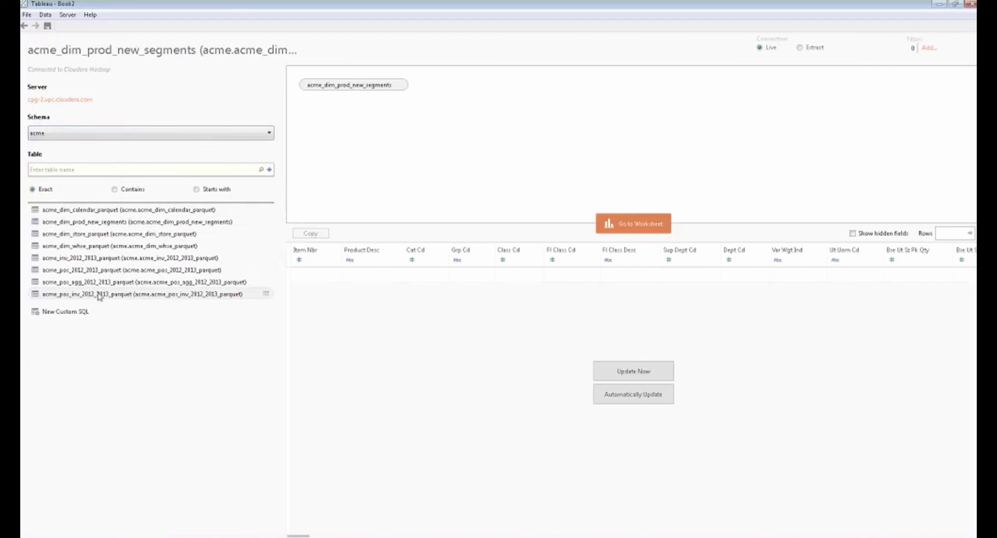
double_click(99, 294)
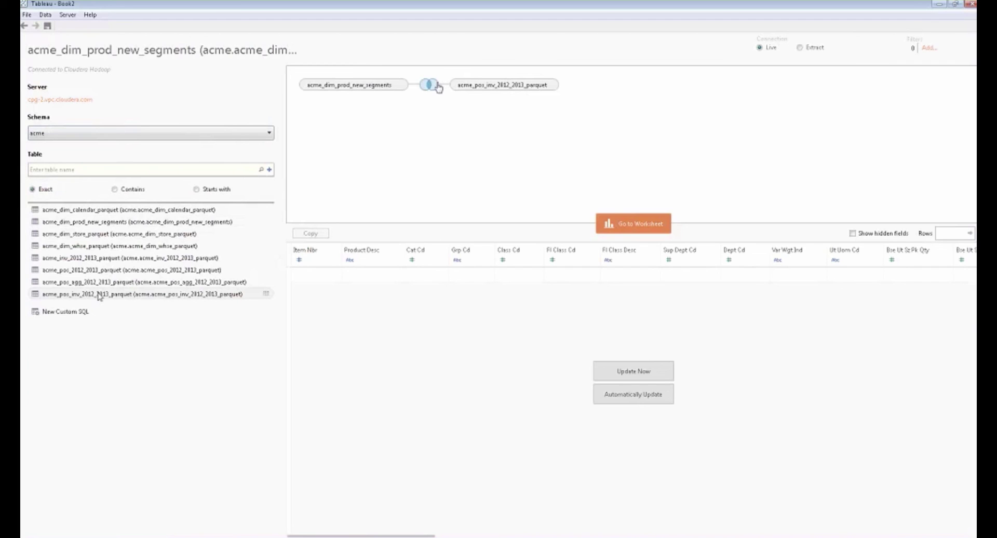
left_click(438, 85)
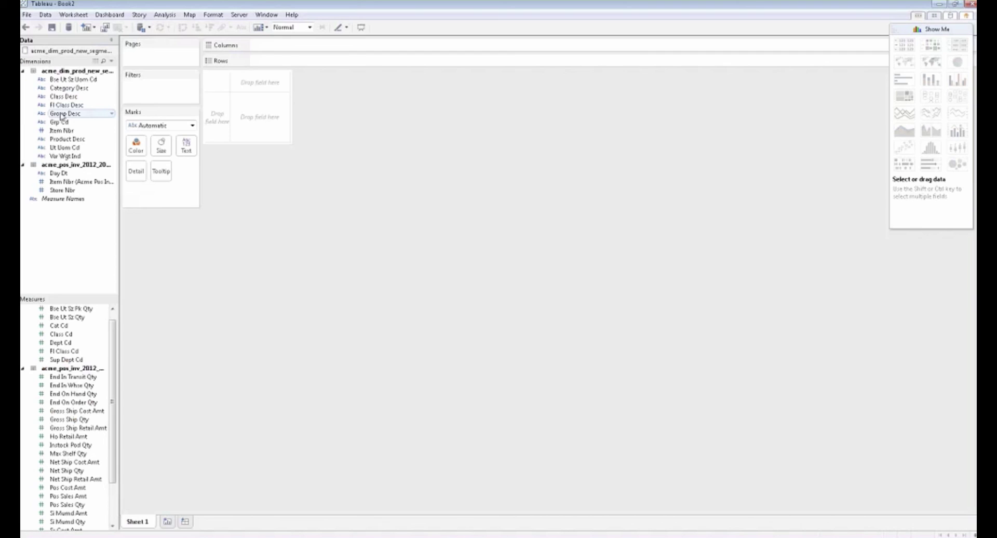
Step: Chart total Pos Sales Amt per Group Desc as packed bubbles coloured by group
left_click(61, 116)
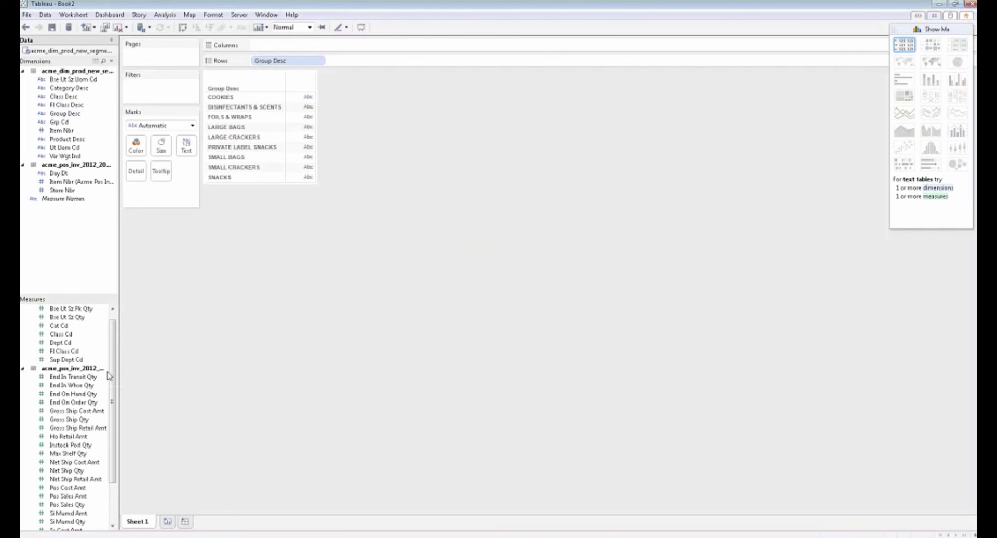
left_click_drag(113, 432, 114, 471)
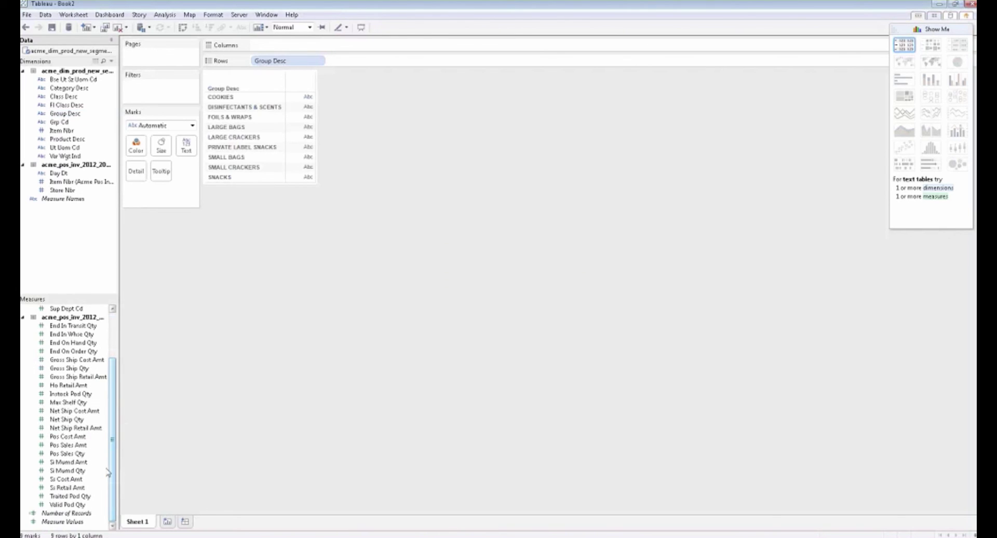
left_click(88, 454)
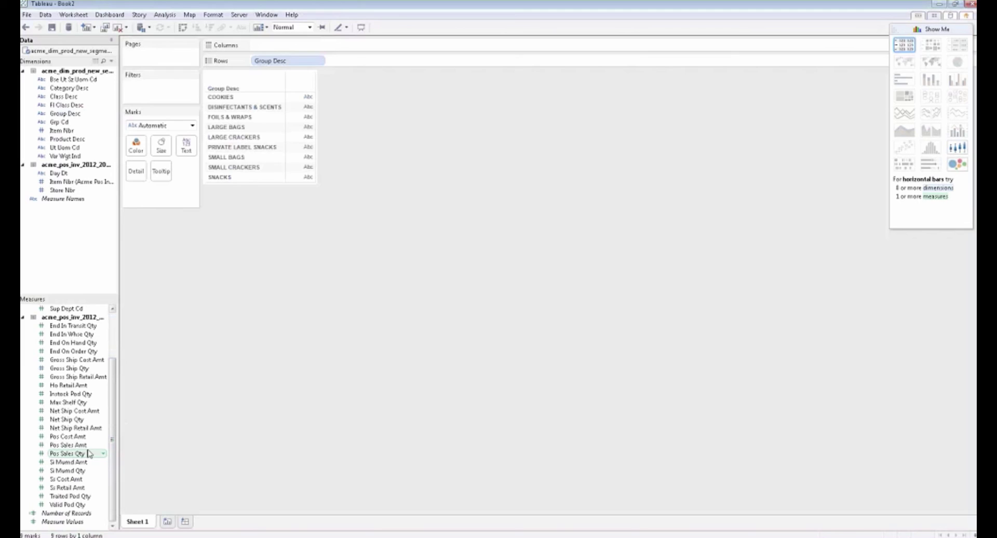
left_click(86, 445)
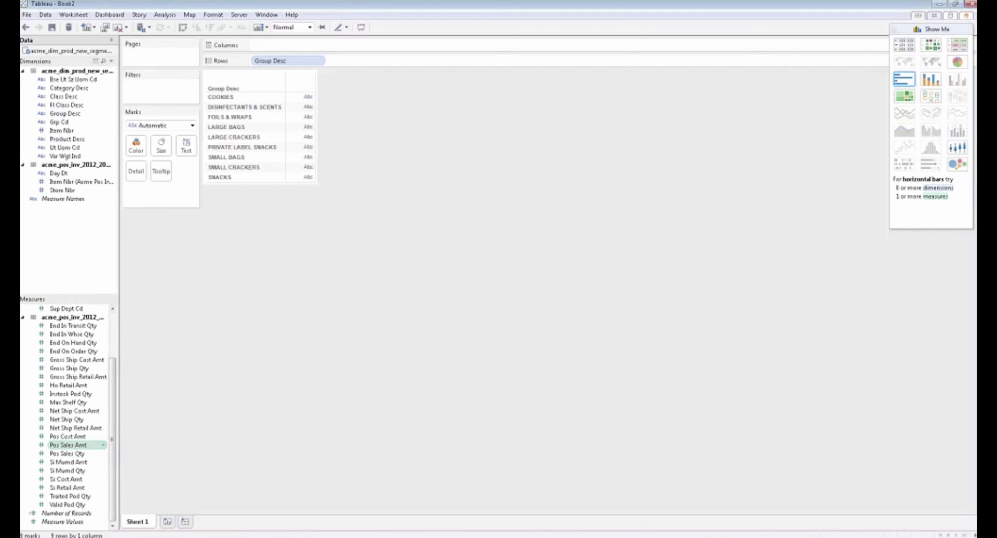
left_click_drag(86, 445, 255, 340)
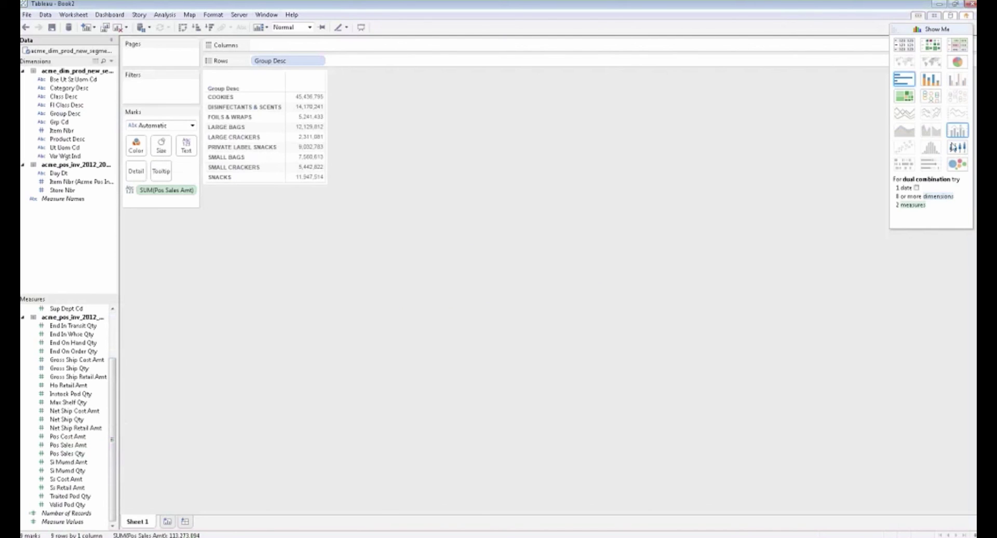
left_click(954, 166)
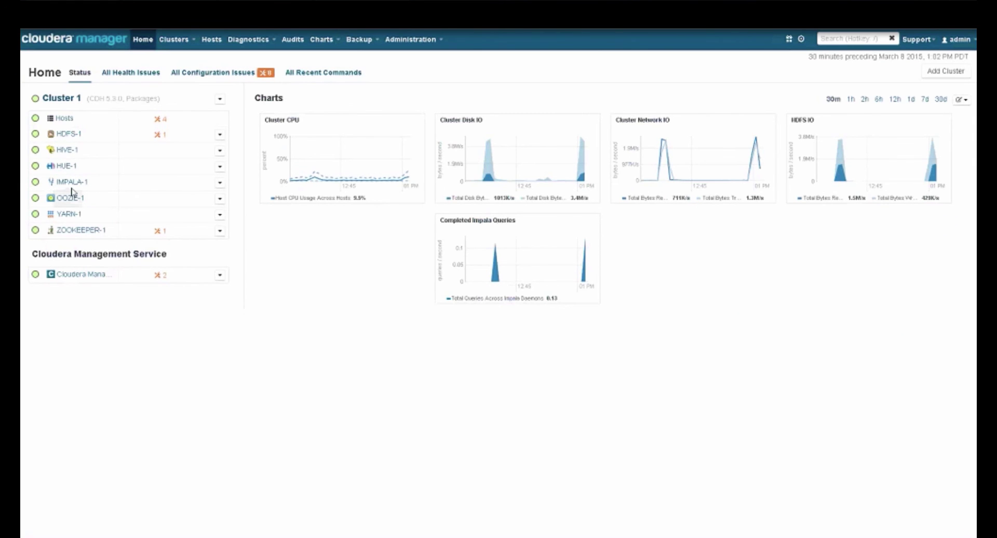
Step: Show the recent queries list for the IMPALA-1 service
left_click(72, 181)
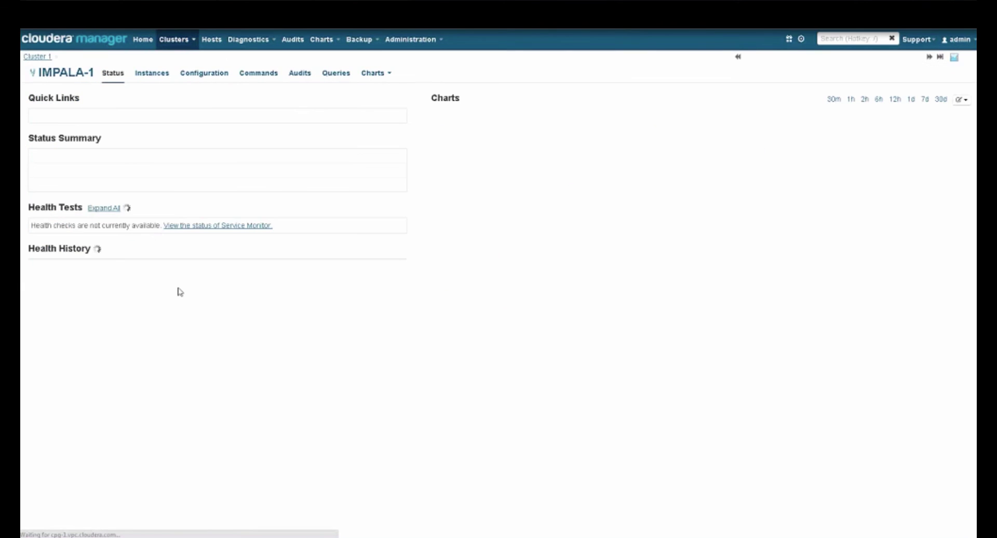
left_click(336, 73)
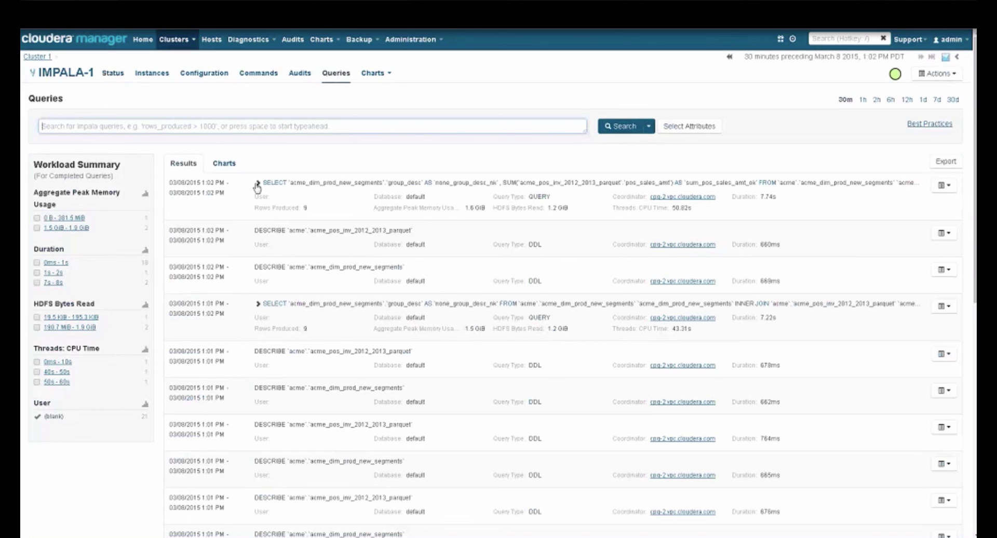
Step: Expand the latest SELECT joining the acme tables, then go back to IMPALA-1's Status page
left_click(257, 184)
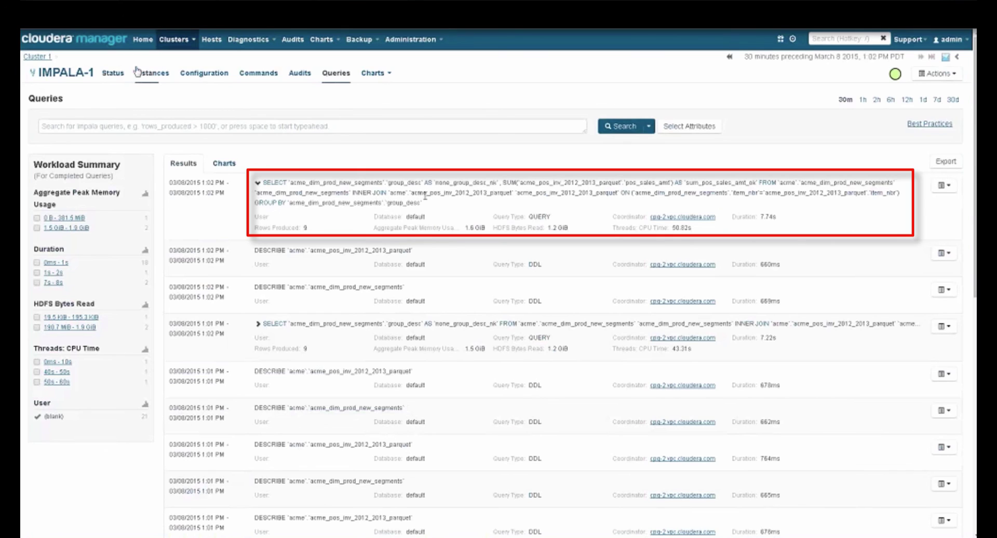
left_click(51, 76)
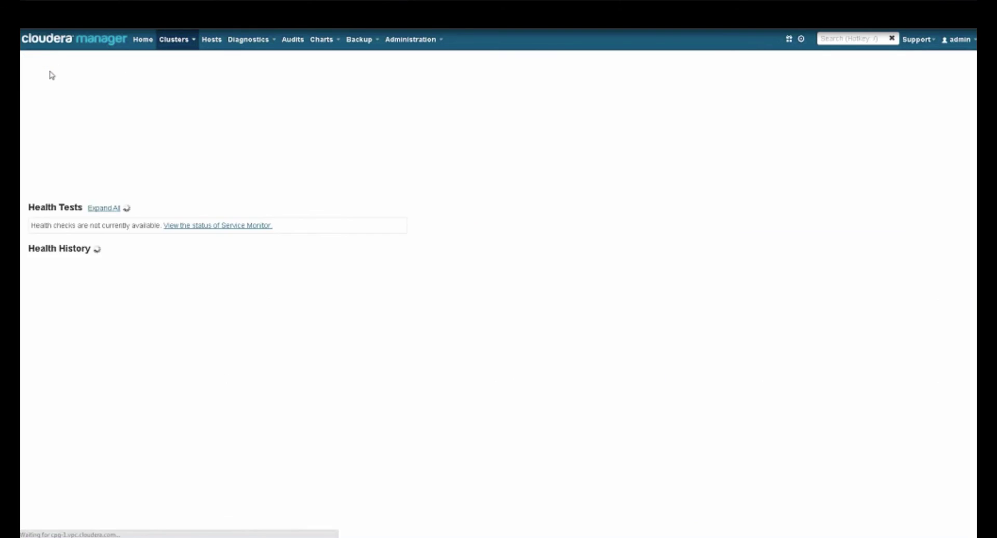